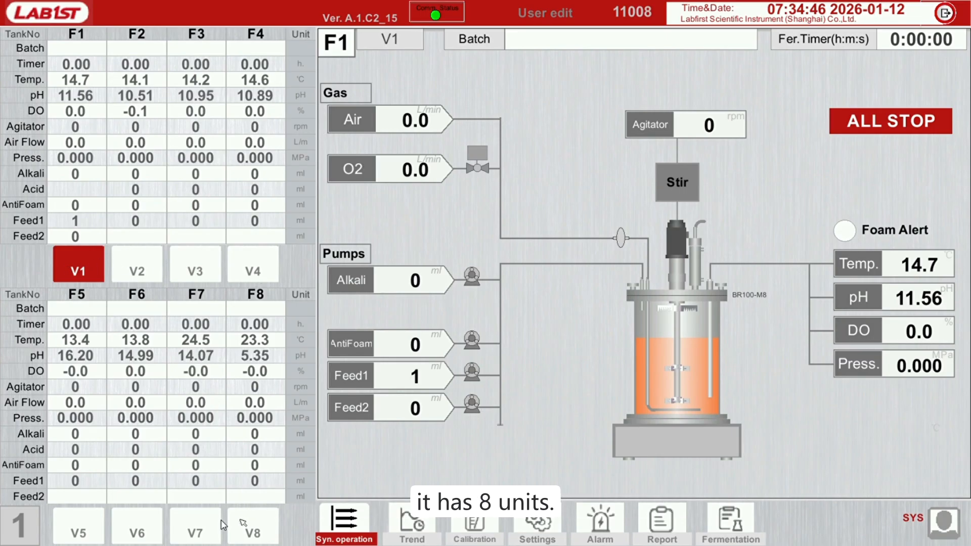
View the process overviews of tanks V2, V3 and V4 one after another
{"action": "left_click", "coordinate": [141, 272]}
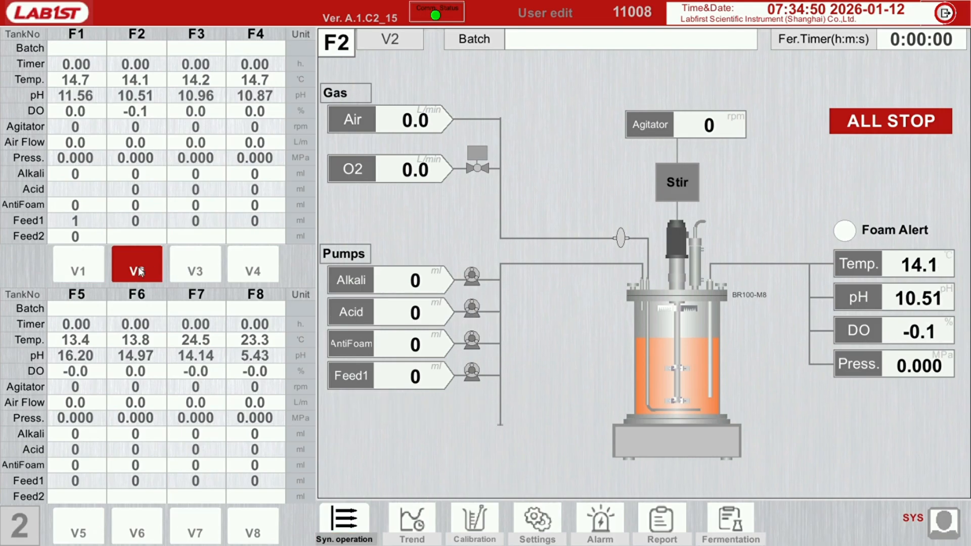
{"action": "left_click", "coordinate": [215, 271]}
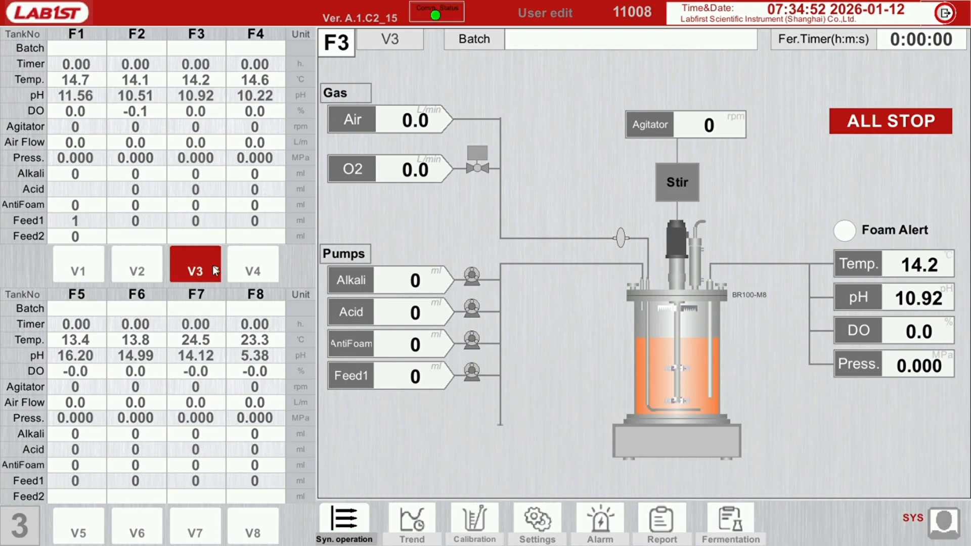
{"action": "left_click", "coordinate": [259, 271]}
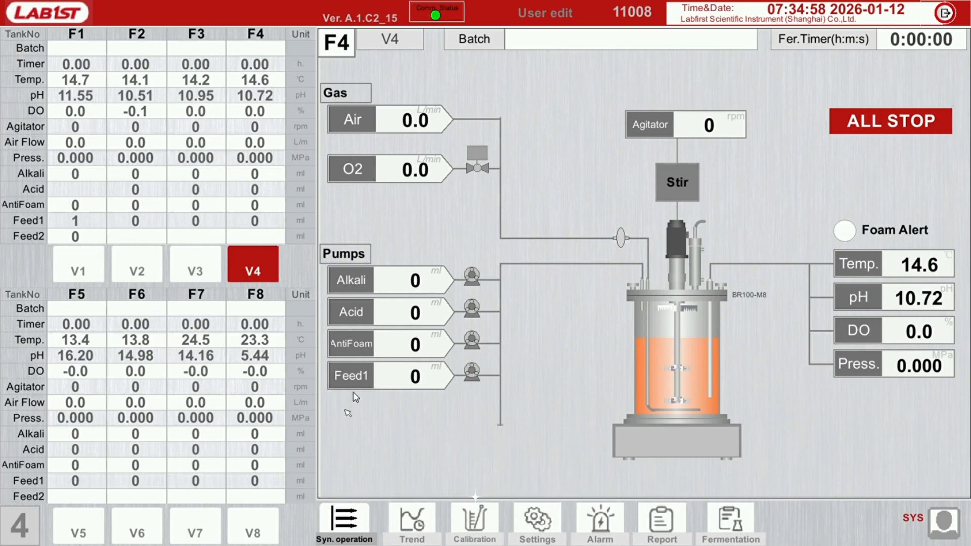
Open the parameter comparison curves from the synchronous operations and turn off the curve info on the temperature chart
{"action": "left_click", "coordinate": [350, 530]}
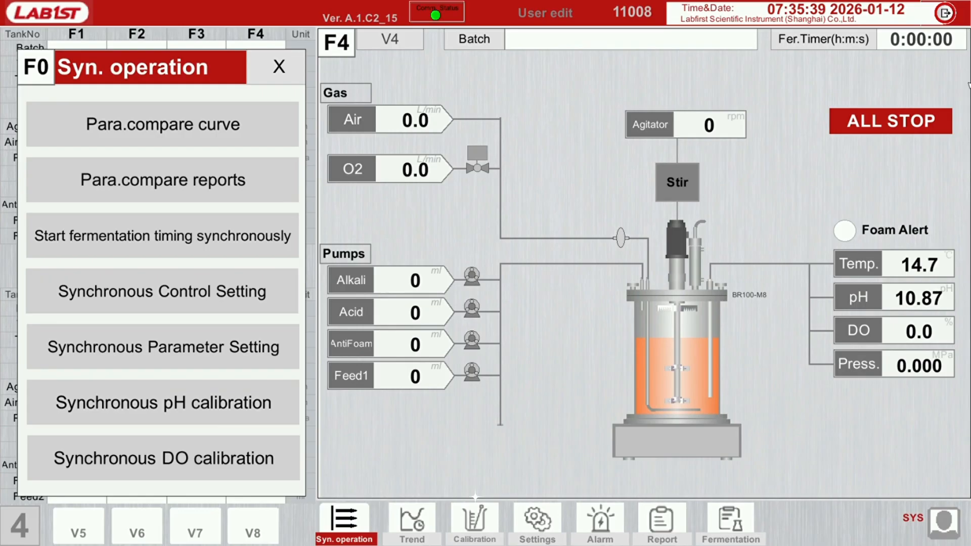
{"action": "left_click", "coordinate": [177, 123]}
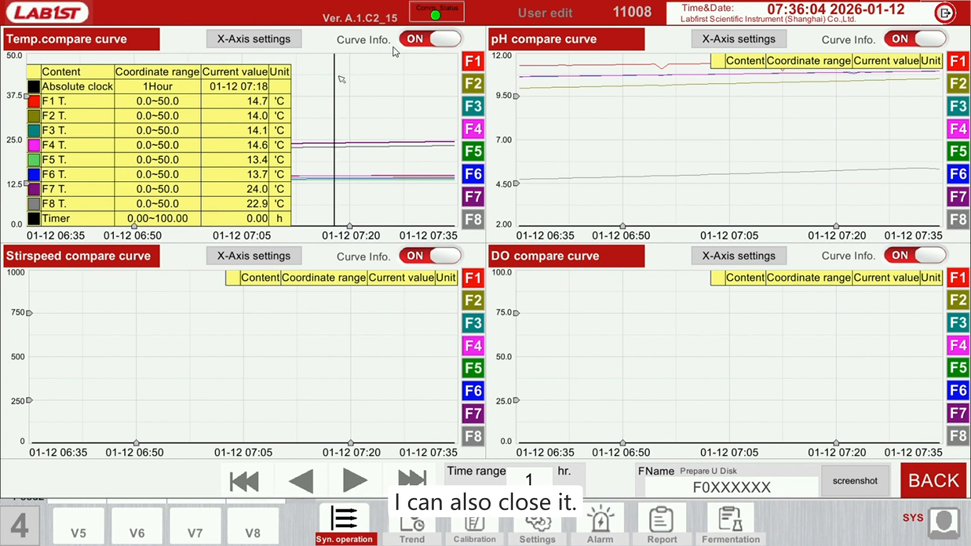
{"action": "left_click", "coordinate": [414, 41]}
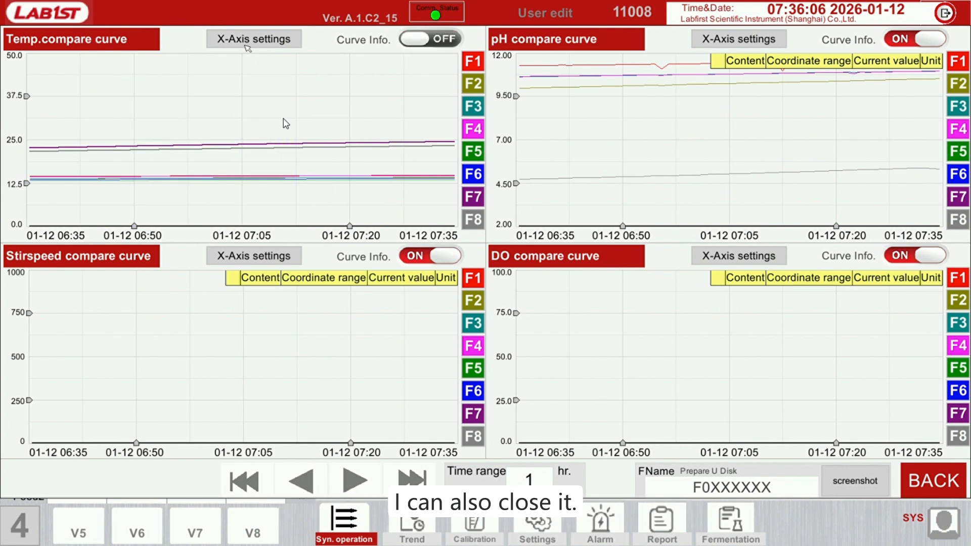
Check the temperature chart's X-axis time range options without changing them, and shift its time axis to start at 06:54
{"action": "left_click", "coordinate": [262, 49]}
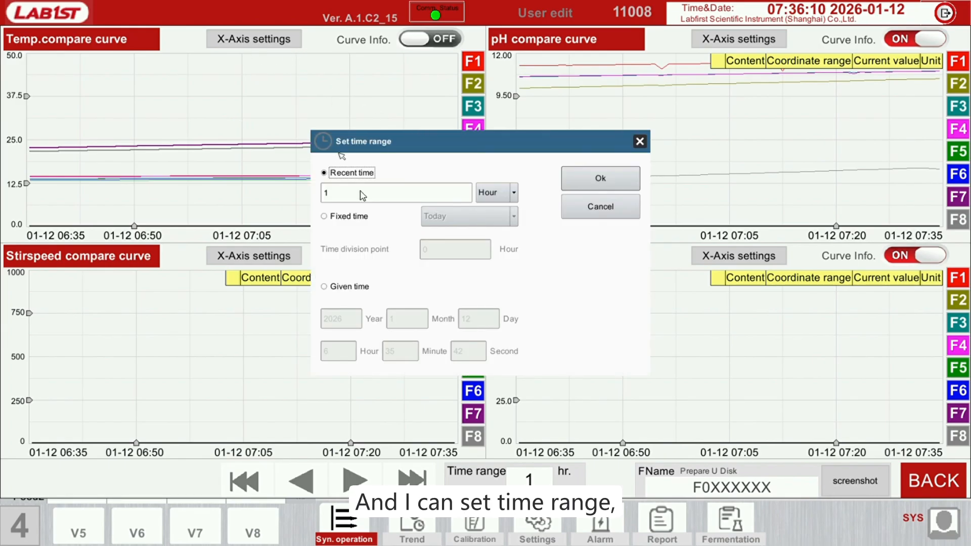
{"action": "left_click", "coordinate": [590, 214]}
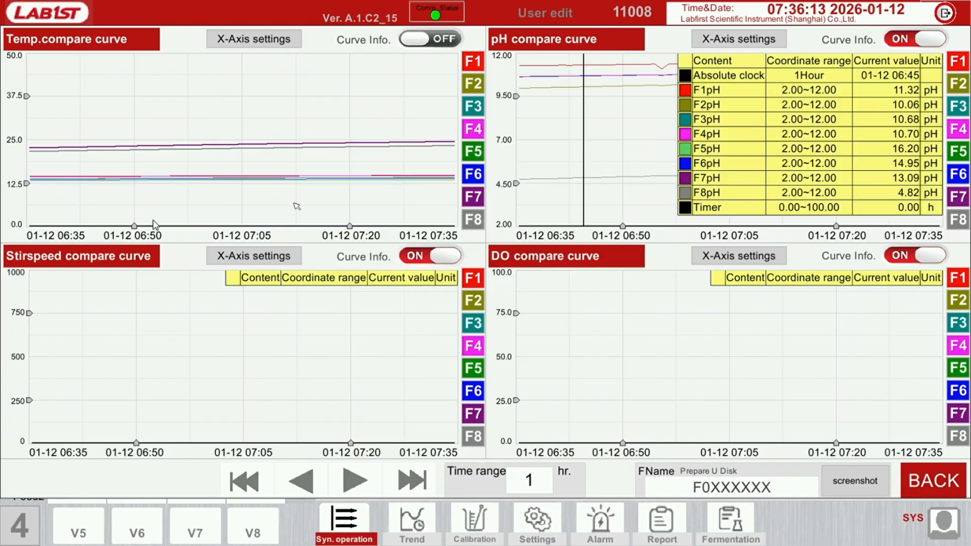
{"action": "left_click_drag", "start_coordinate": [135, 227], "coordinate": [263, 227]}
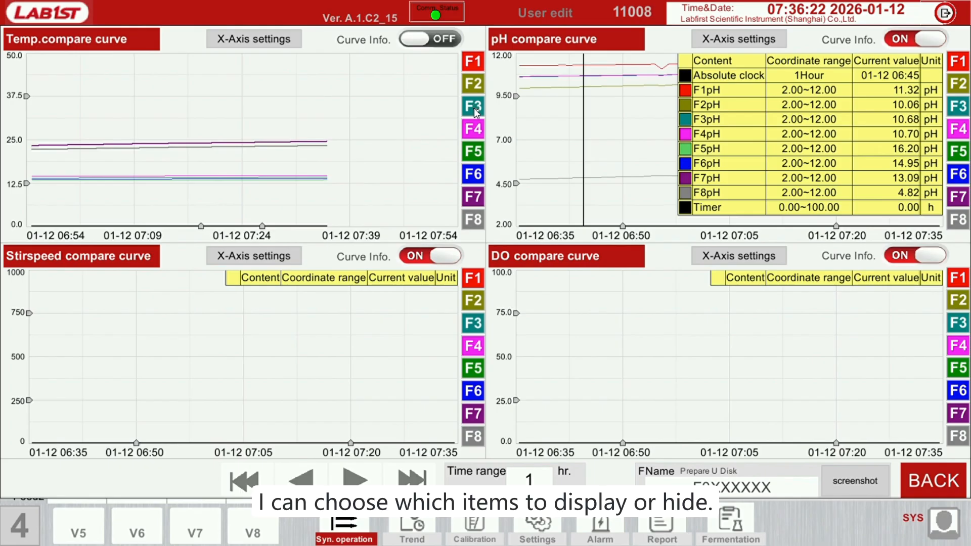
Hide the temperature comparison curves and redisplay only those of F3, F6 and F7
{"action": "left_click", "coordinate": [475, 134]}
{"action": "left_click", "coordinate": [475, 154]}
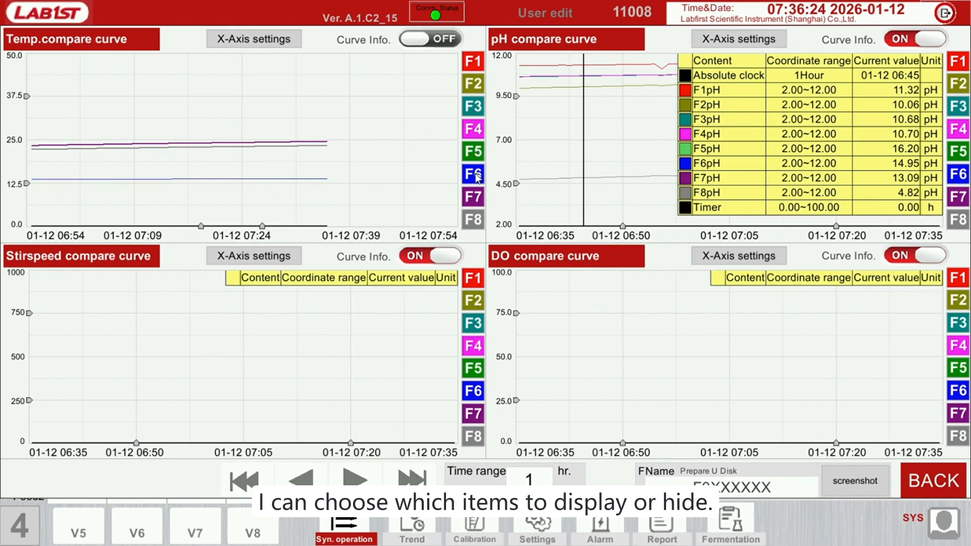
{"action": "left_click", "coordinate": [475, 176]}
{"action": "left_click", "coordinate": [475, 198]}
{"action": "left_click", "coordinate": [477, 219]}
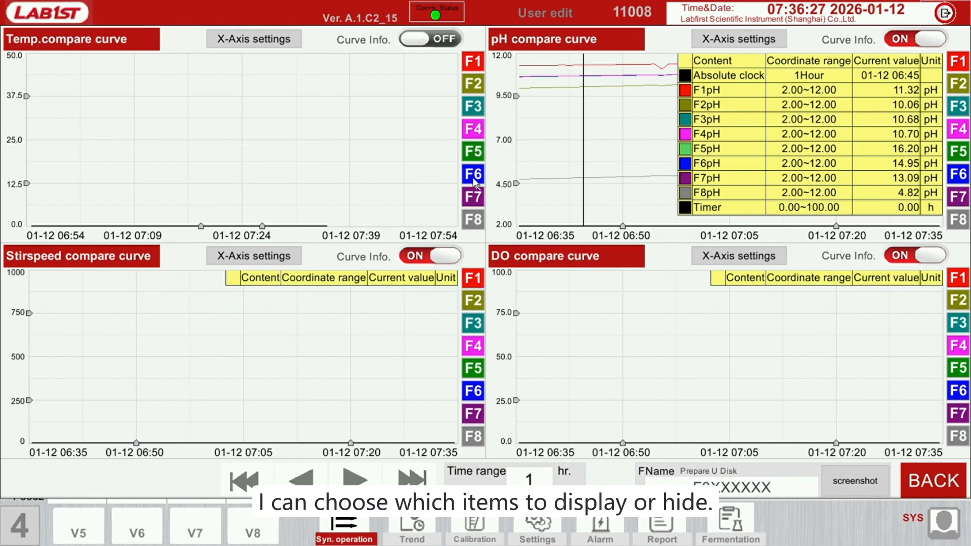
{"action": "left_click", "coordinate": [475, 183]}
{"action": "left_click", "coordinate": [477, 196]}
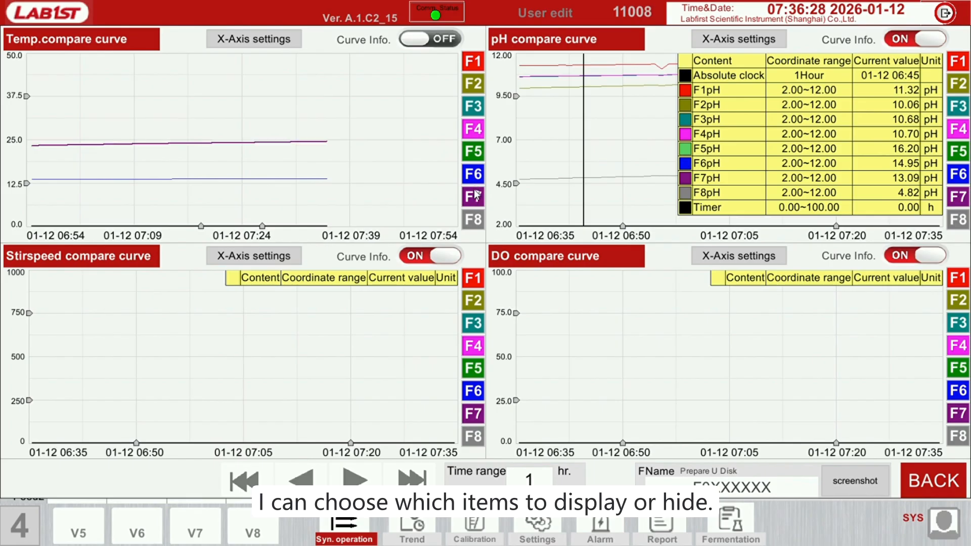
{"action": "left_click", "coordinate": [474, 105]}
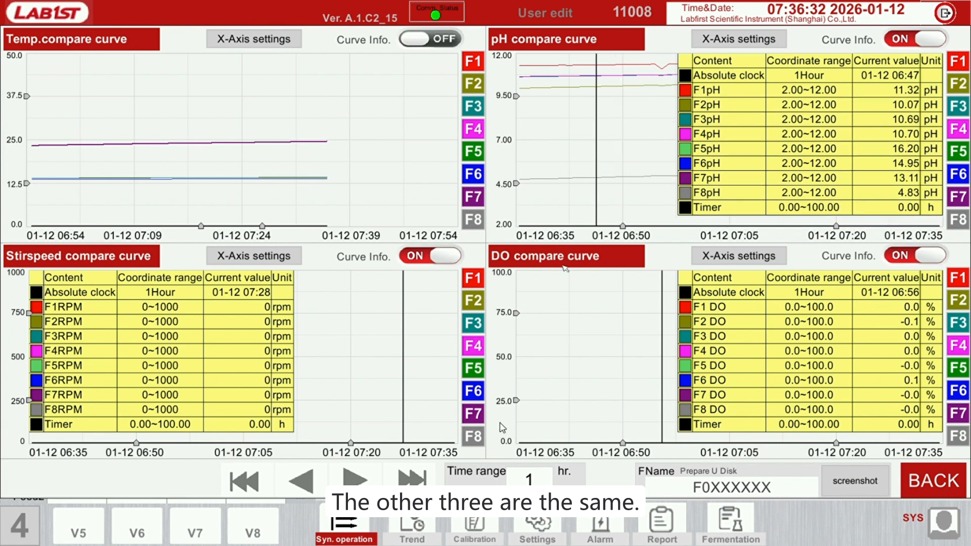
Page the four comparison charts forward in time by two increments and back again
{"action": "left_click", "coordinate": [357, 483]}
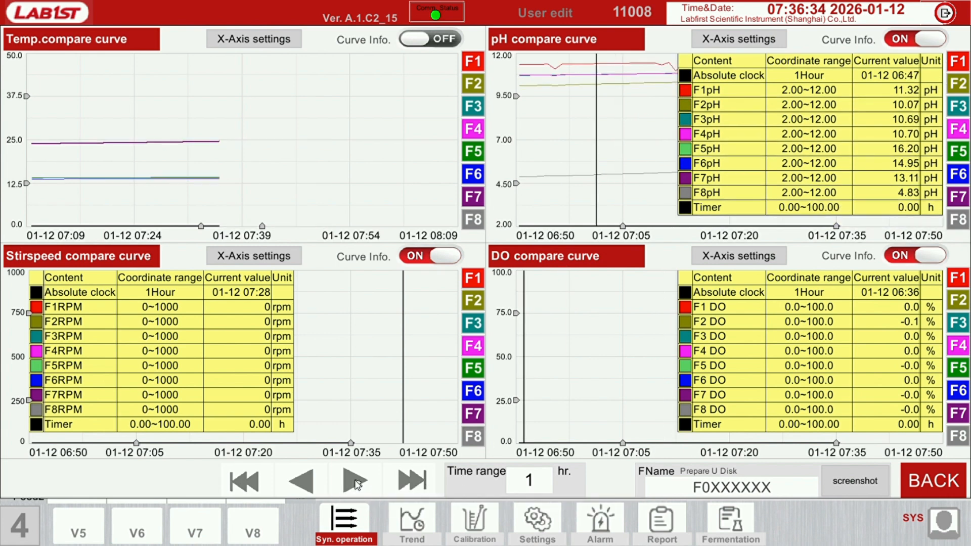
{"action": "left_click", "coordinate": [354, 483]}
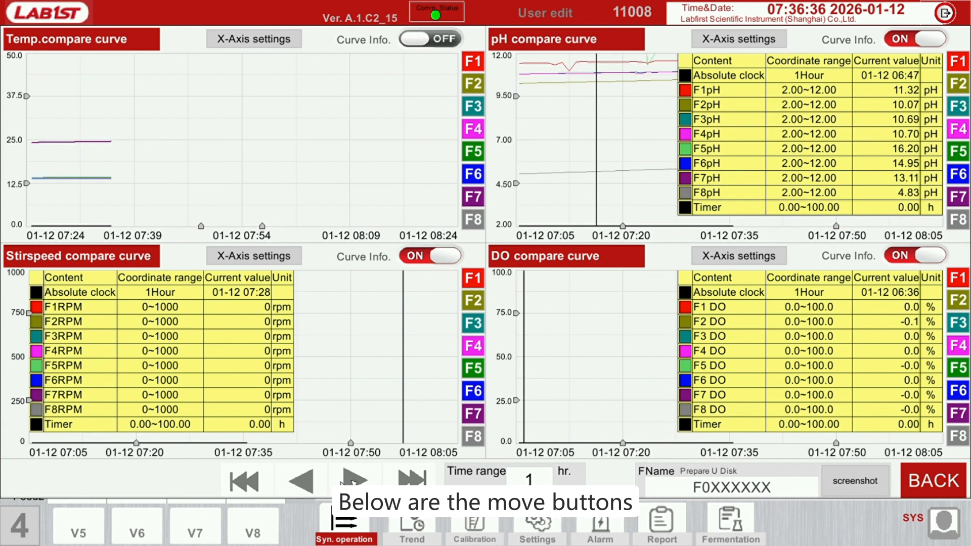
{"action": "left_click", "coordinate": [304, 482]}
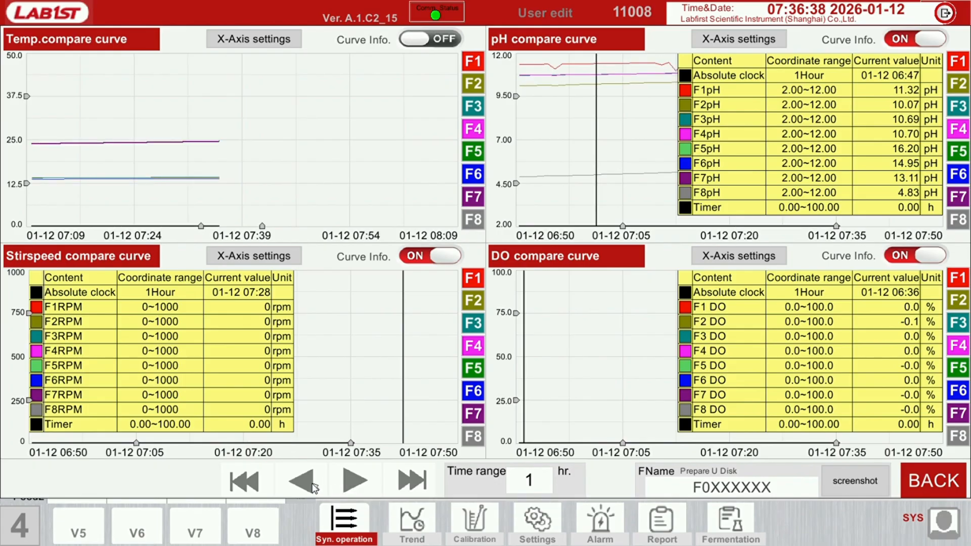
{"action": "left_click", "coordinate": [313, 485]}
Set the comparison charts' time range to 24 hours and page back to examine the earlier data
{"action": "left_click", "coordinate": [537, 482]}
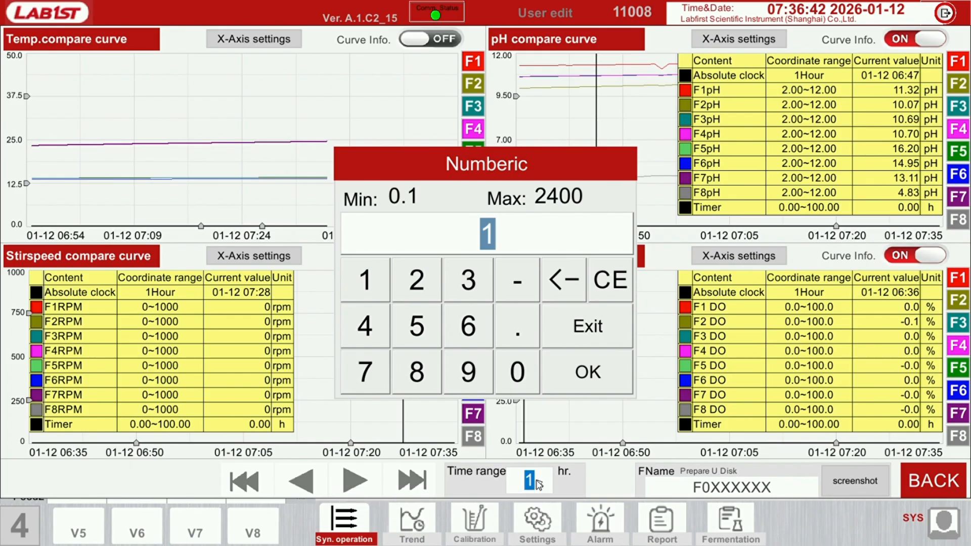
{"action": "type", "text": "24"}
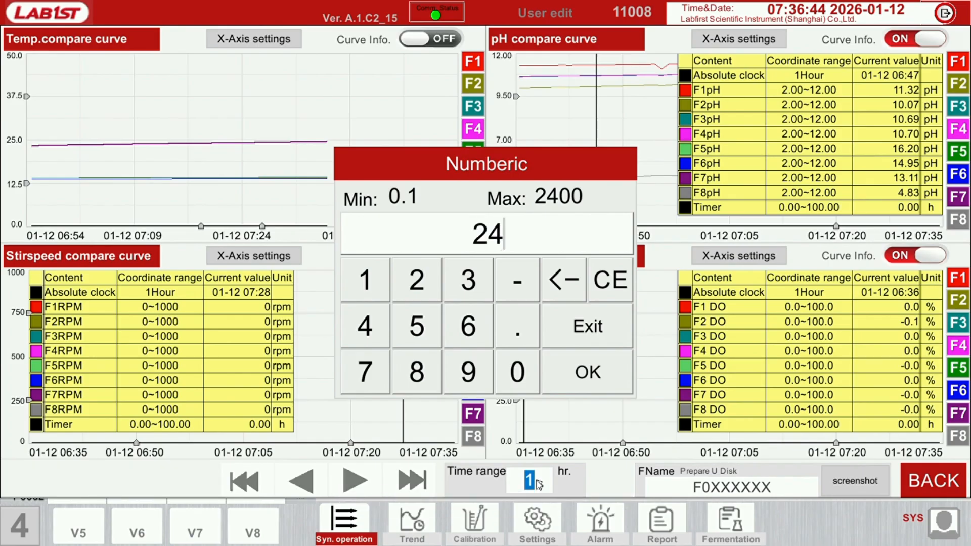
{"action": "key", "text": "Return"}
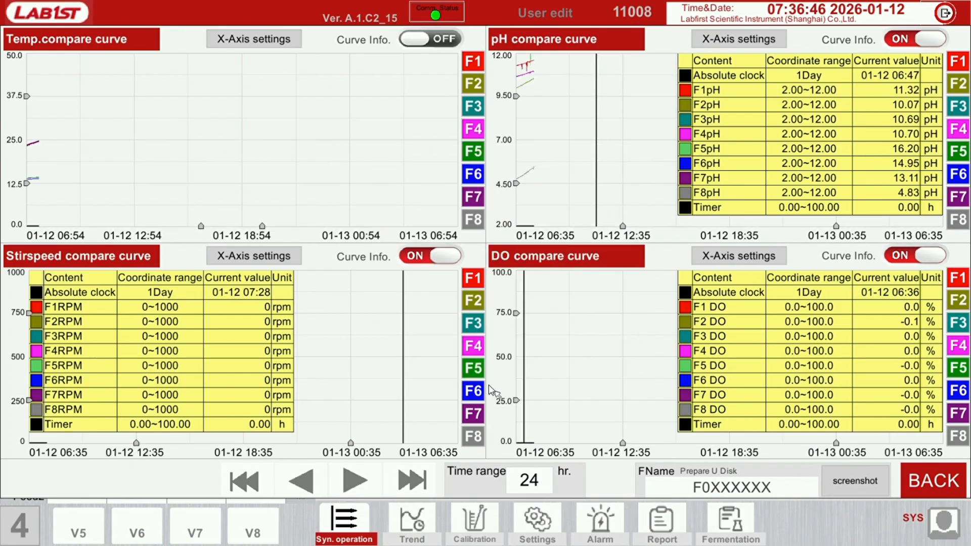
{"action": "left_click", "coordinate": [295, 485]}
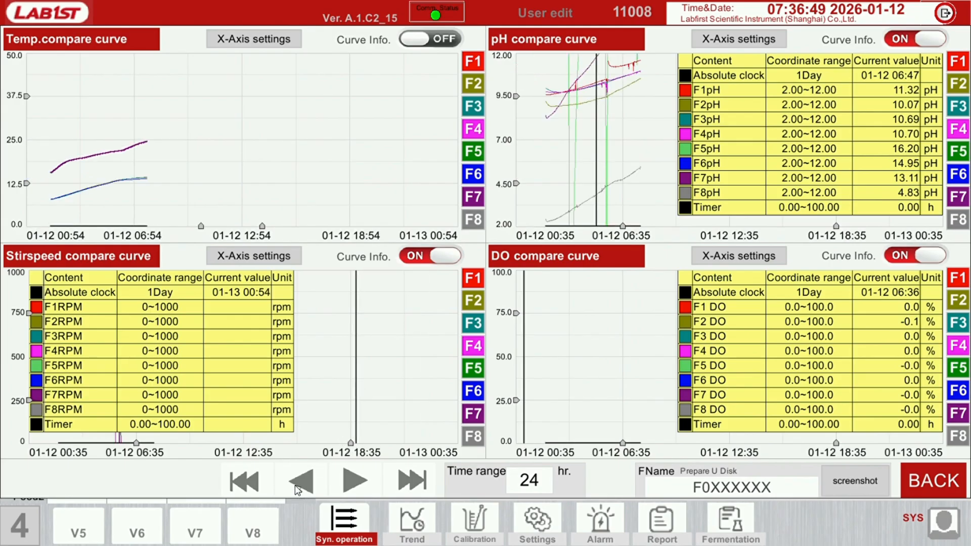
{"action": "left_click", "coordinate": [354, 481]}
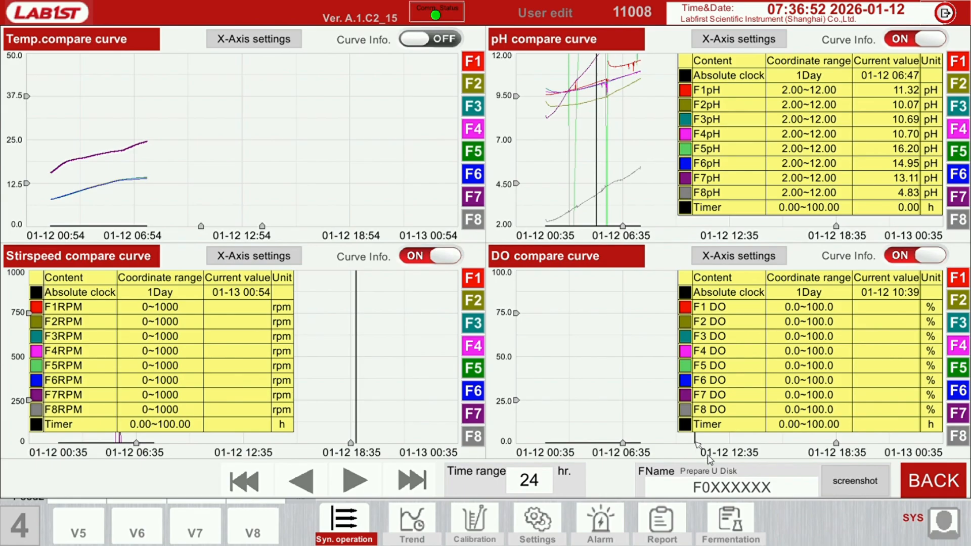
Try to save a screenshot of the comparison charts, and leave the comparison curves for the tank overview
{"action": "left_click", "coordinate": [862, 481]}
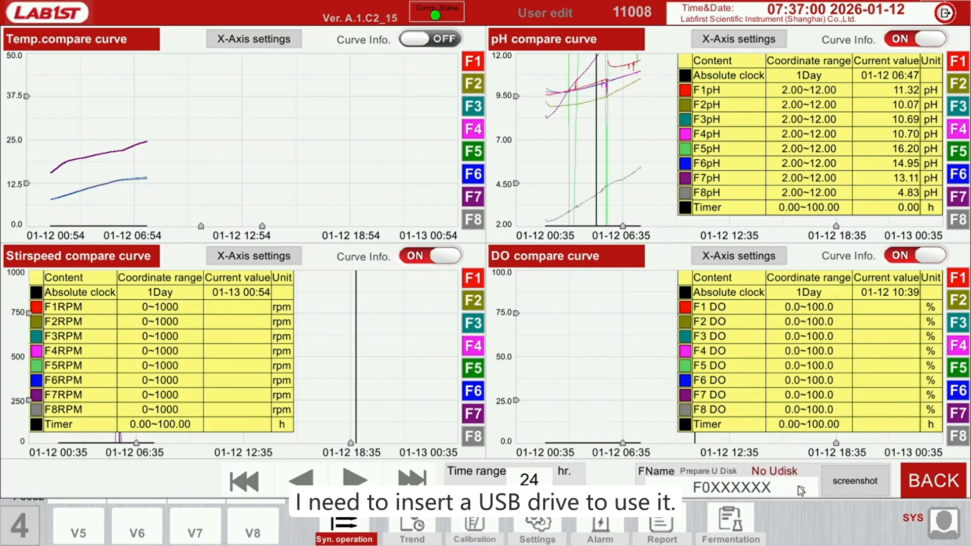
{"action": "left_click", "coordinate": [896, 410]}
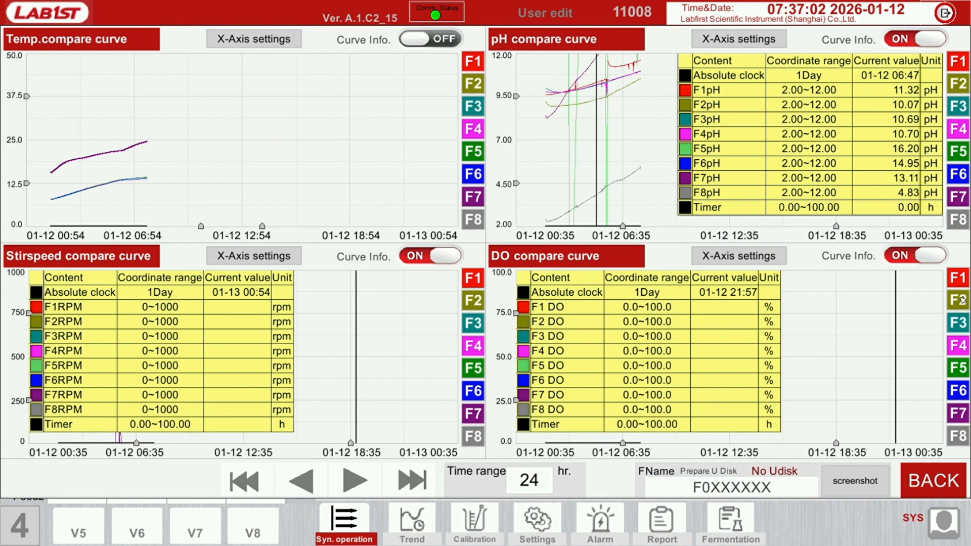
{"action": "left_click", "coordinate": [950, 485]}
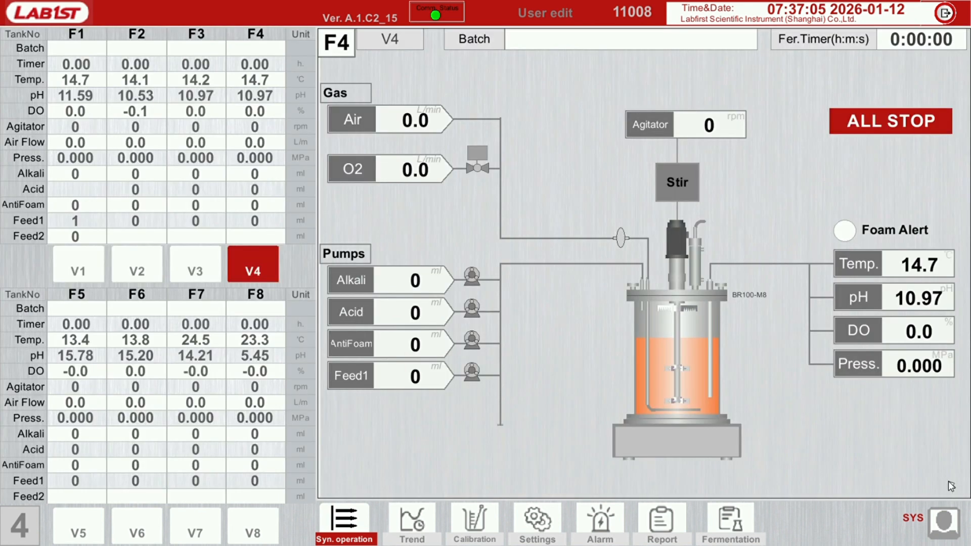
Open the parameter comparison reports and examine the temperature, pH, DO and RPM columns and the most recent records
{"action": "left_click", "coordinate": [353, 507]}
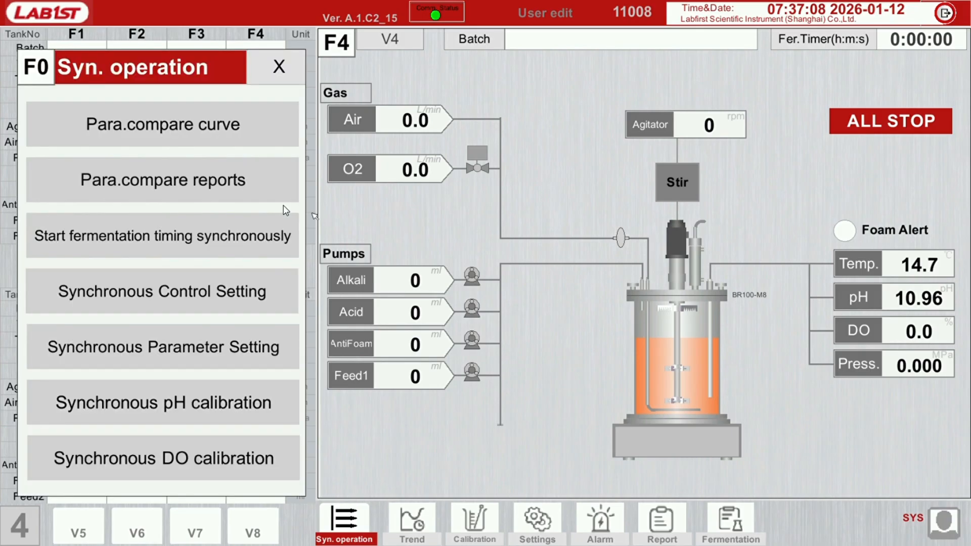
{"action": "left_click", "coordinate": [189, 179]}
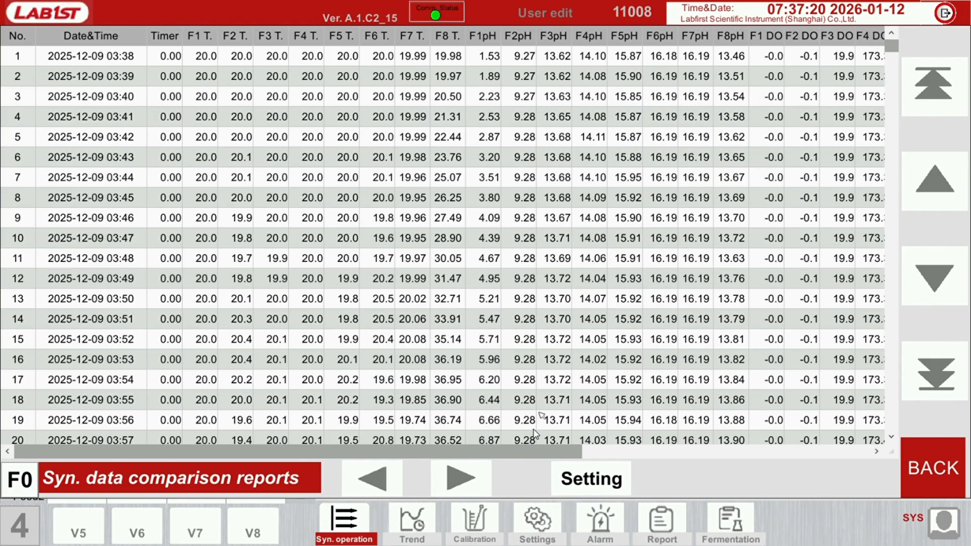
{"action": "left_click", "coordinate": [517, 454]}
{"action": "left_click_drag", "start_coordinate": [517, 454], "coordinate": [766, 451]}
{"action": "left_click_drag", "start_coordinate": [861, 454], "coordinate": [903, 451]}
{"action": "left_click", "coordinate": [932, 374]}
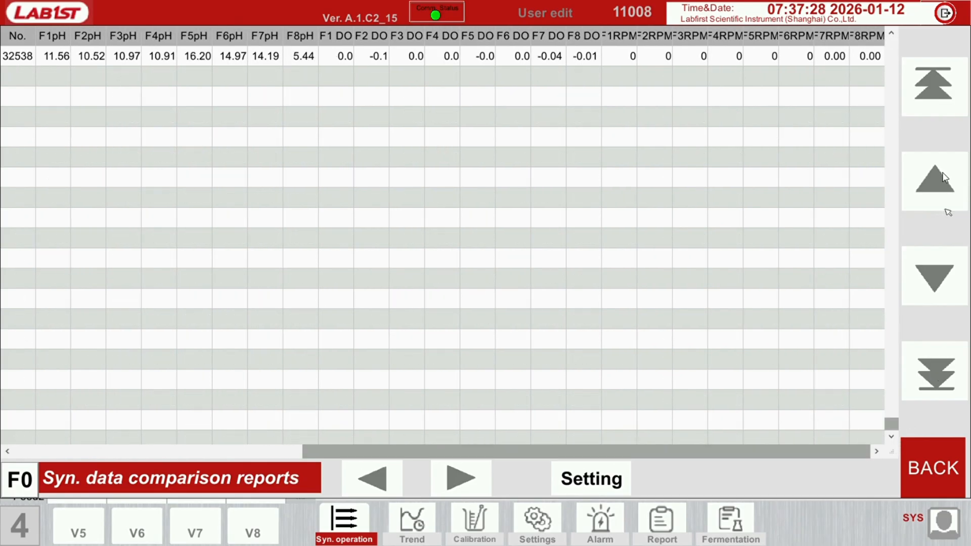
{"action": "left_click", "coordinate": [935, 173]}
{"action": "left_click", "coordinate": [935, 173]}
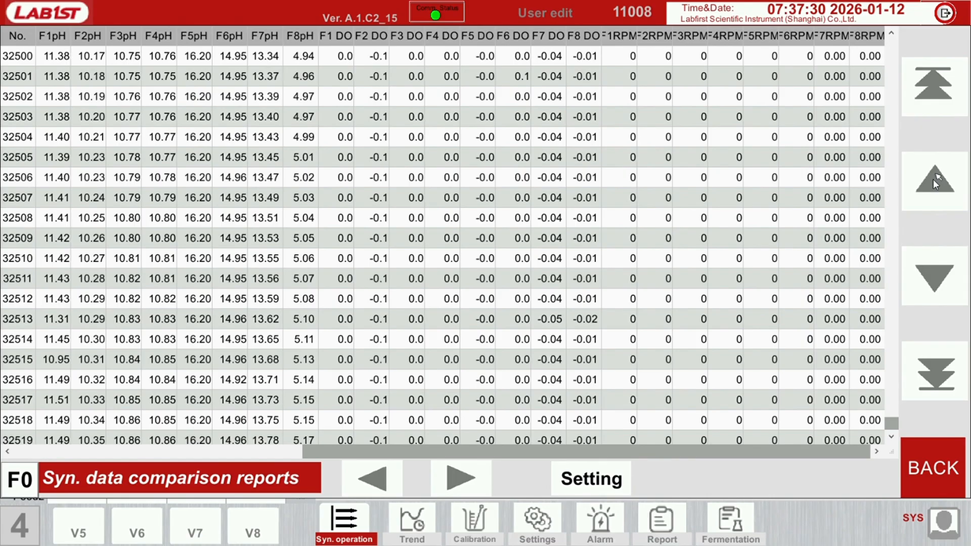
{"action": "left_click_drag", "start_coordinate": [657, 452], "coordinate": [490, 450]}
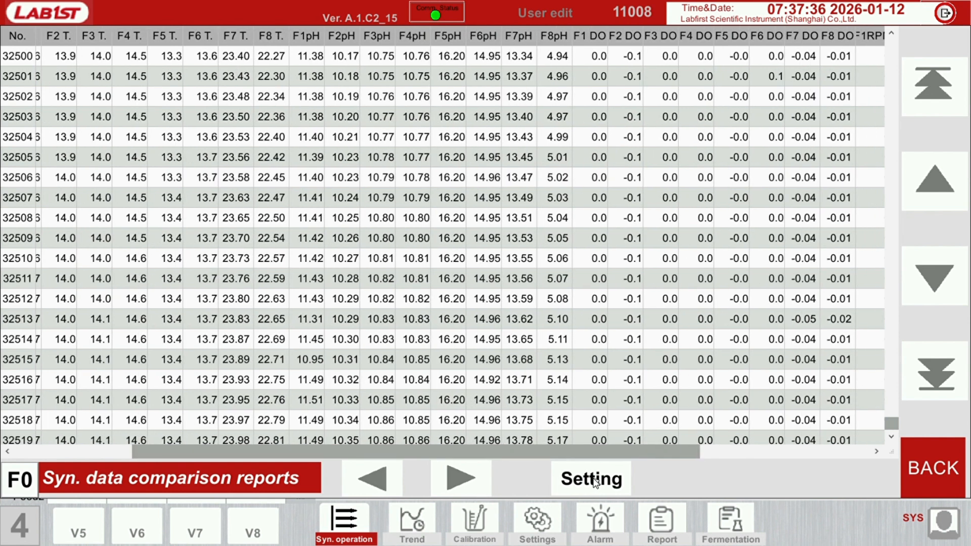
Set the comparison report's time range to all storage data, and return to the tank overview
{"action": "left_click", "coordinate": [595, 484]}
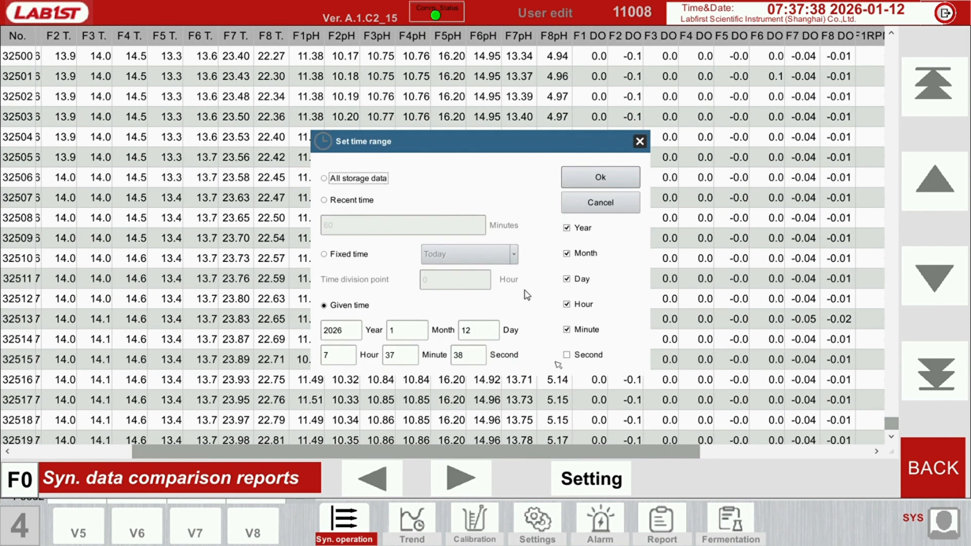
{"action": "left_click", "coordinate": [367, 181]}
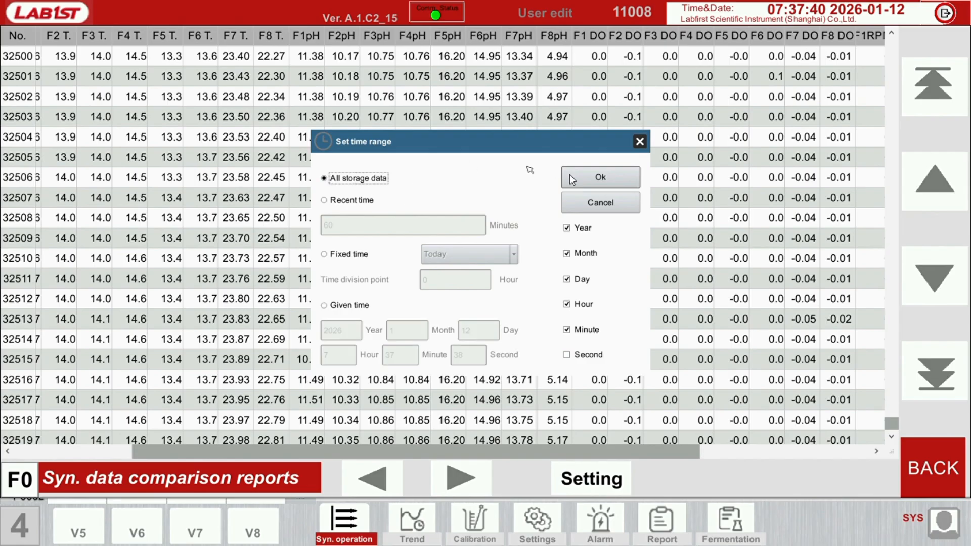
{"action": "left_click", "coordinate": [589, 176]}
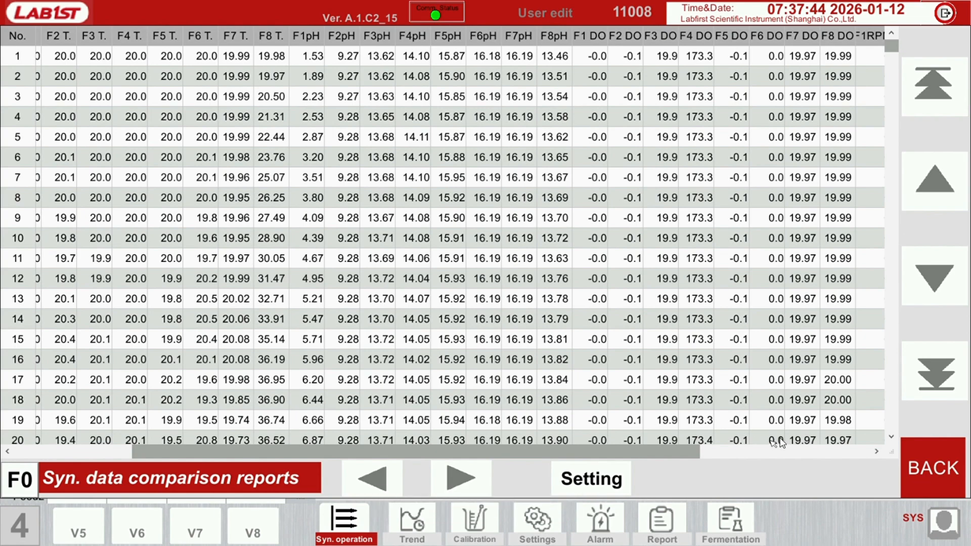
{"action": "left_click", "coordinate": [930, 463]}
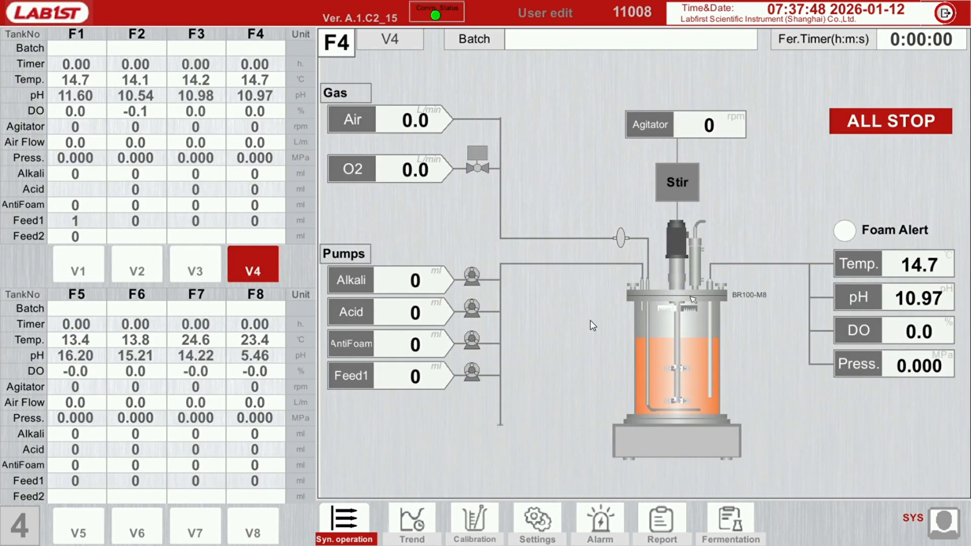
Open the synchronous fermentation timing settings and exclude tanks F1 through F7 from the synchronized fermentation
{"action": "left_click", "coordinate": [355, 515]}
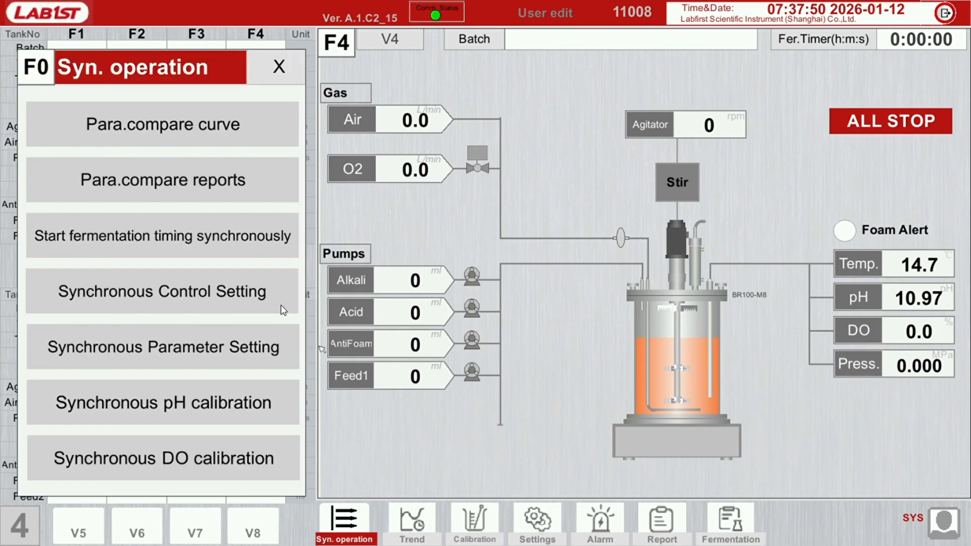
{"action": "left_click", "coordinate": [117, 237]}
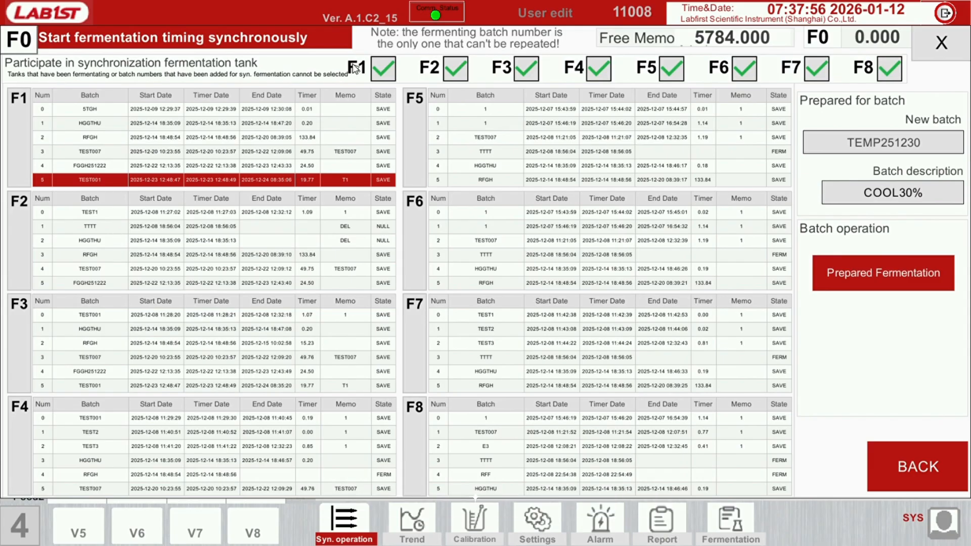
{"action": "left_click", "coordinate": [391, 74]}
{"action": "left_click", "coordinate": [455, 71]}
{"action": "left_click", "coordinate": [528, 73]}
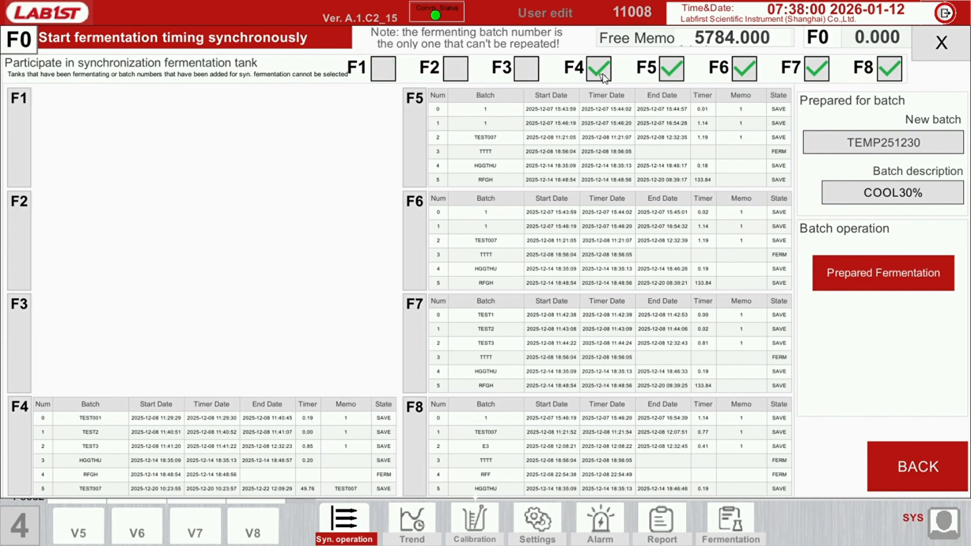
{"action": "left_click", "coordinate": [601, 74]}
{"action": "left_click", "coordinate": [672, 72]}
{"action": "left_click", "coordinate": [752, 73]}
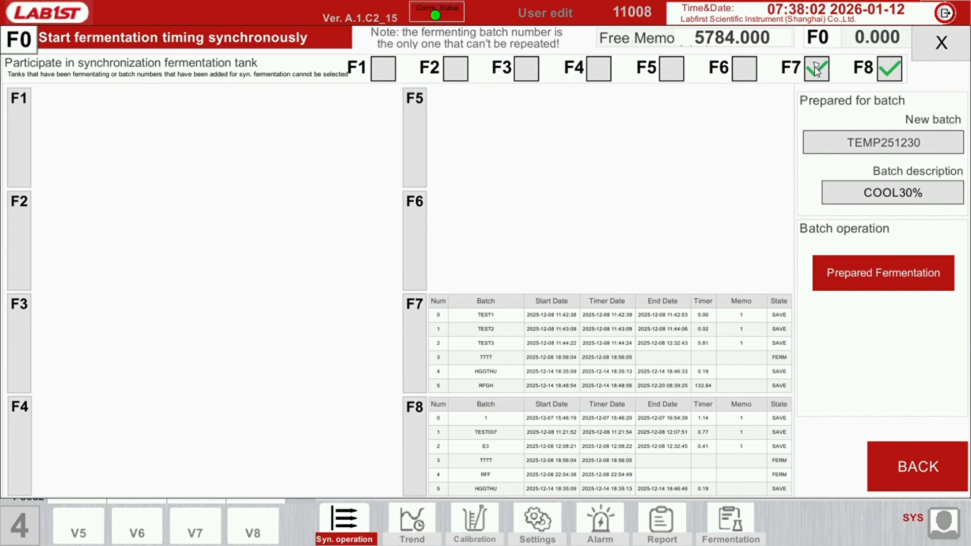
{"action": "left_click", "coordinate": [817, 69]}
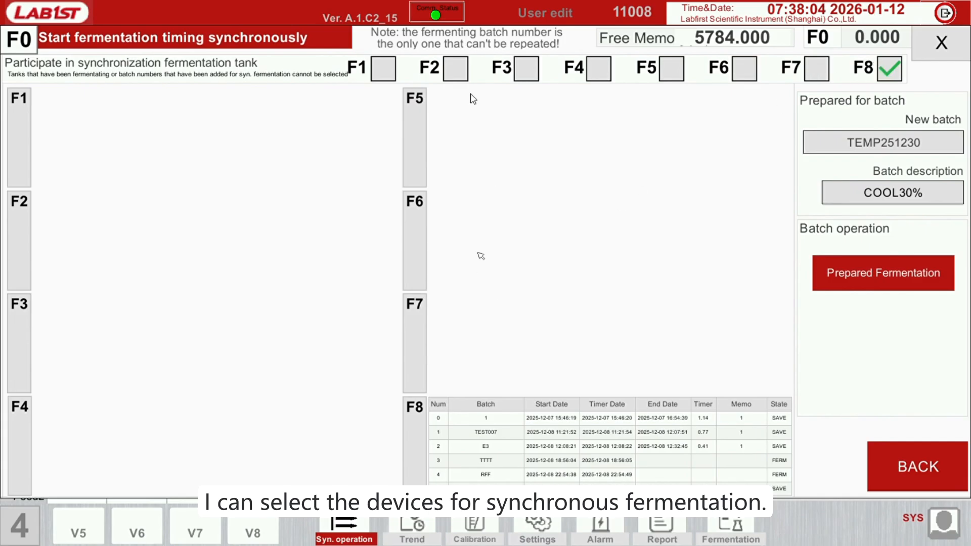
Add tanks F7, F6 and F5 back to the synchronized fermentation alongside F8
{"action": "left_click", "coordinate": [818, 74]}
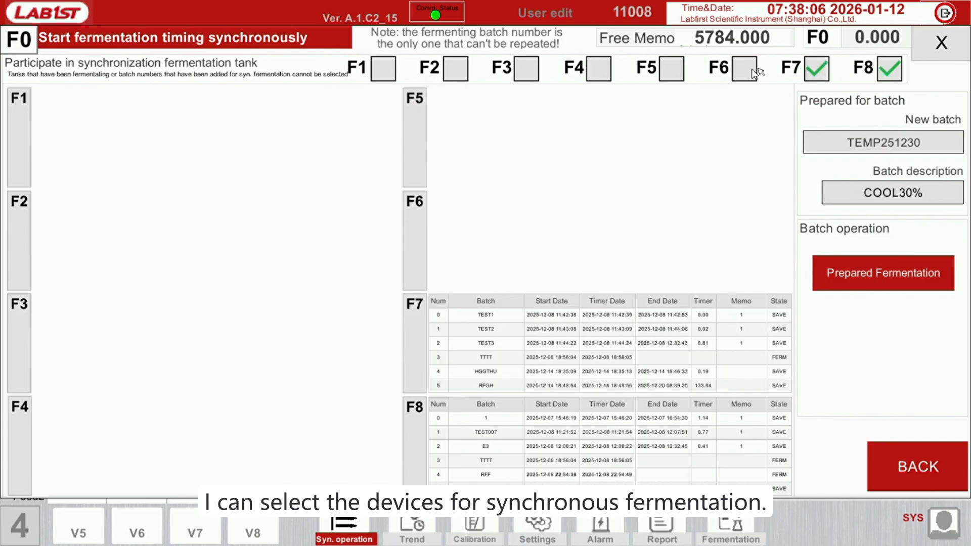
{"action": "left_click", "coordinate": [745, 71]}
{"action": "left_click", "coordinate": [678, 71]}
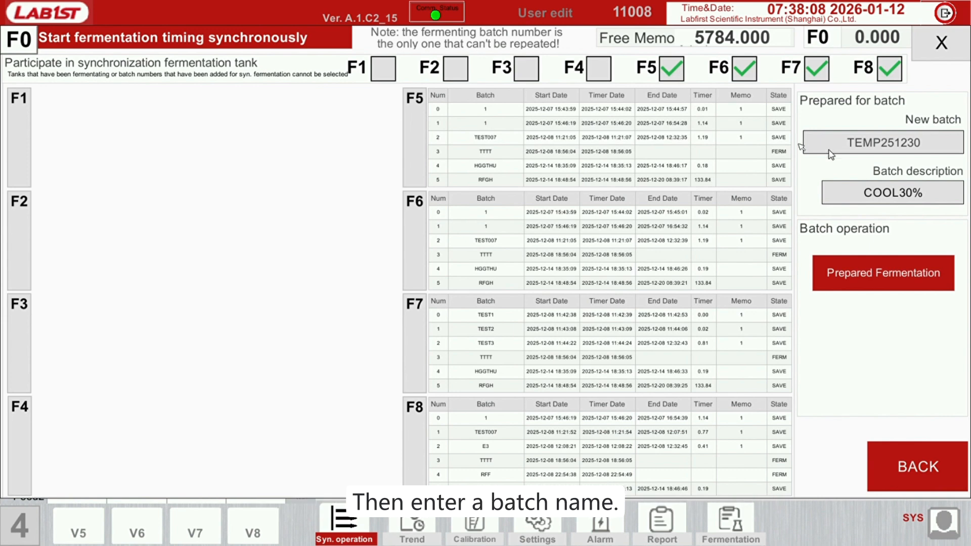
Name the new synchronized batch memo202602 and clear its batch description
{"action": "left_click", "coordinate": [882, 147]}
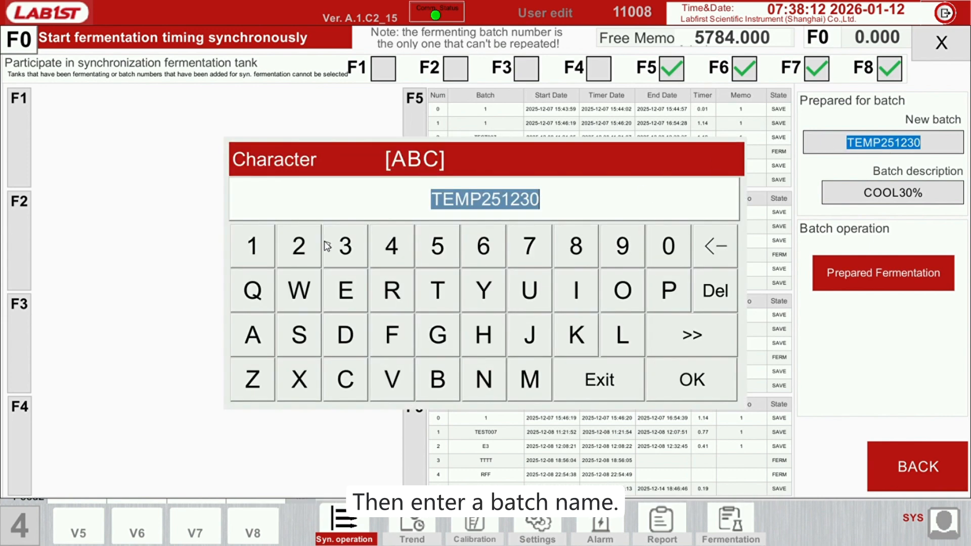
{"action": "type", "text": "memo"}
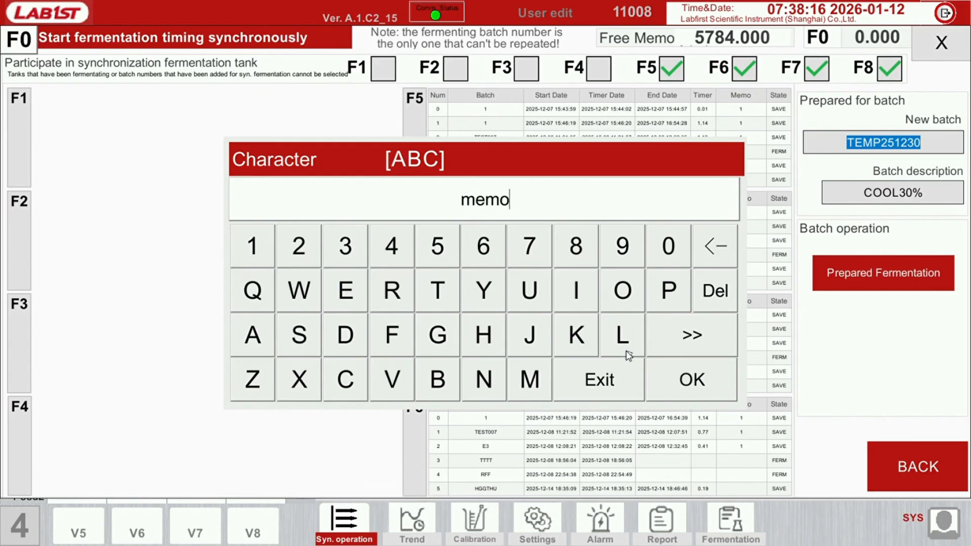
{"action": "type", "text": "202602"}
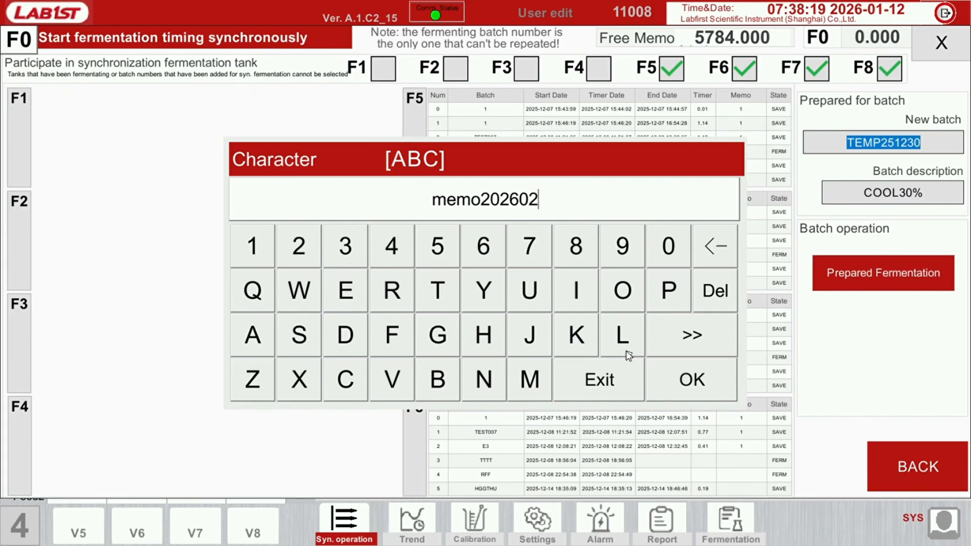
{"action": "left_click", "coordinate": [691, 379]}
{"action": "left_click", "coordinate": [894, 192]}
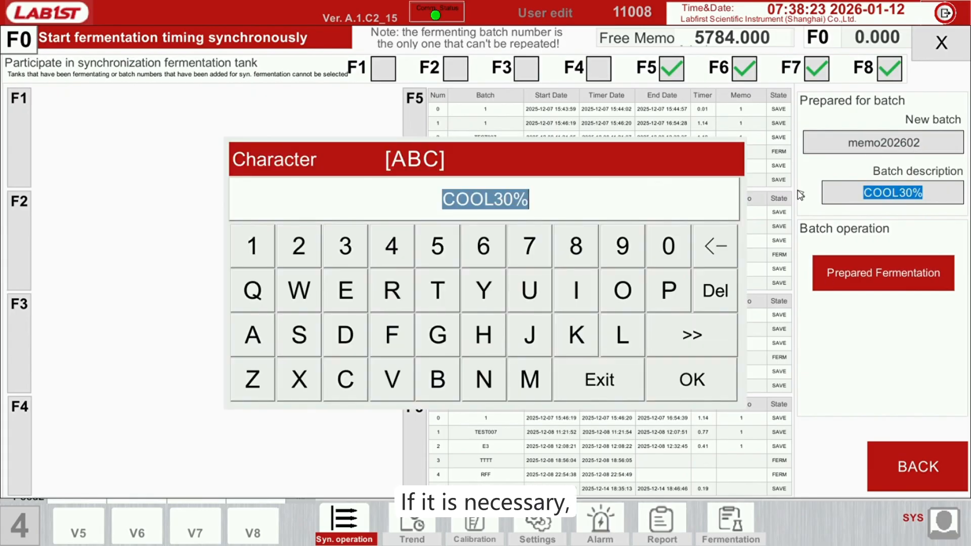
{"action": "key", "text": "BackSpace"}
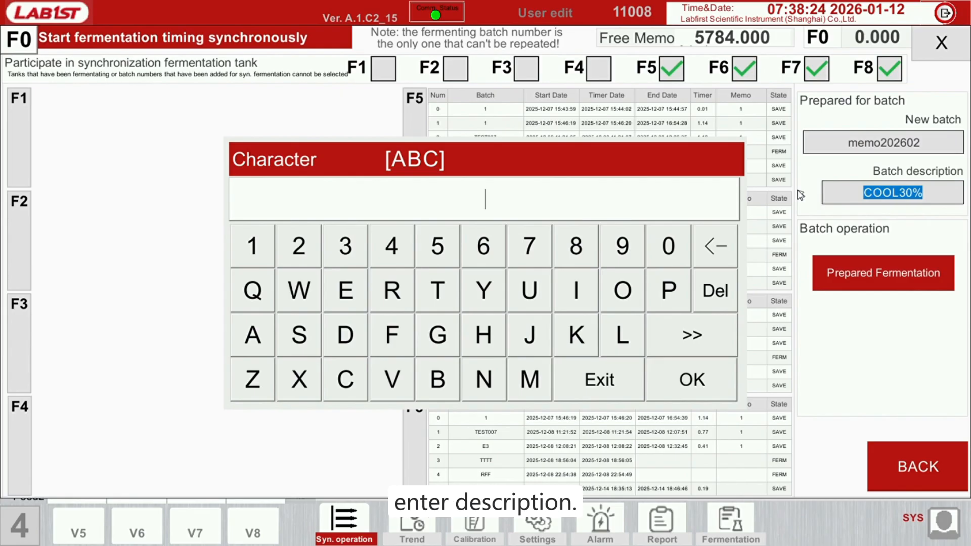
{"action": "left_click", "coordinate": [725, 378]}
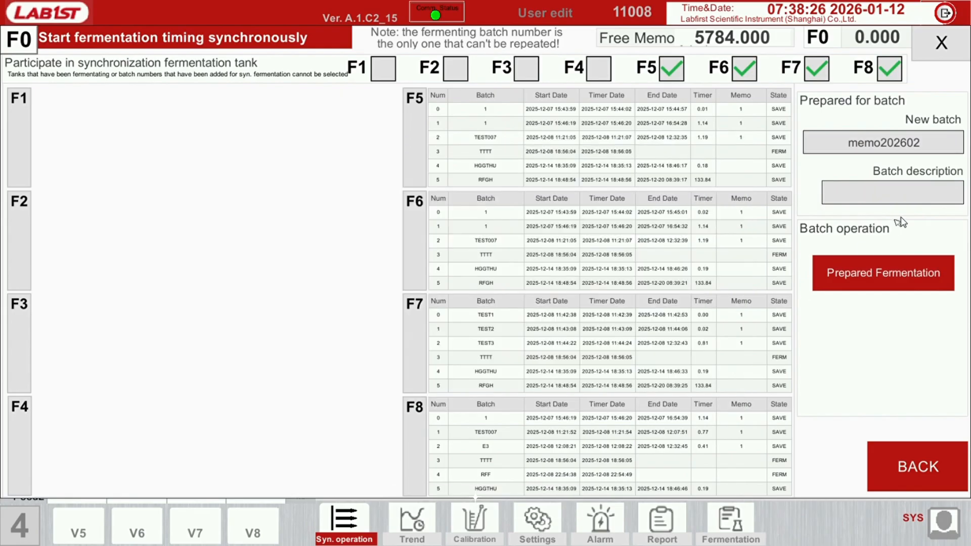
Prepare the selected tanks for fermentation and start their synchronized fermentation timing, confirming both operations, and return to the tank overview
{"action": "left_click", "coordinate": [904, 274]}
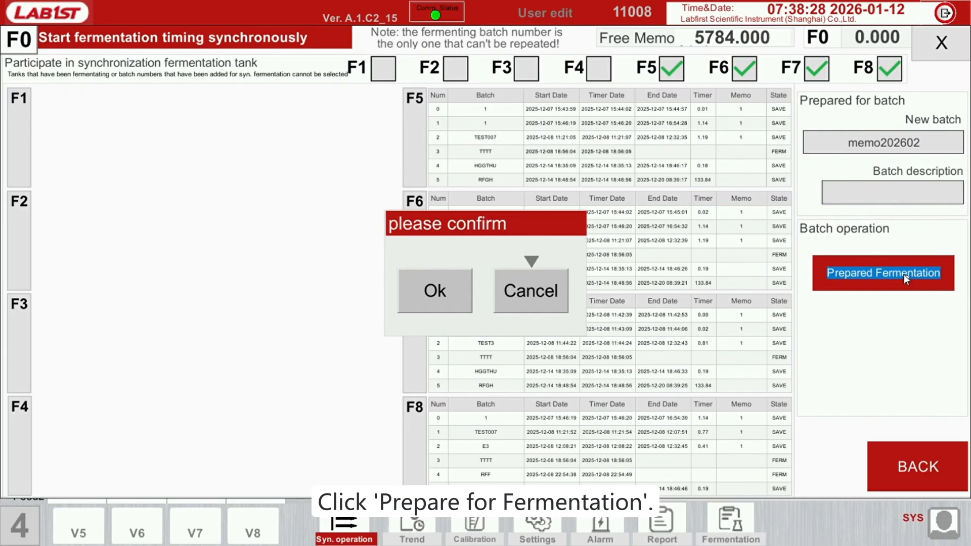
{"action": "left_click", "coordinate": [451, 289]}
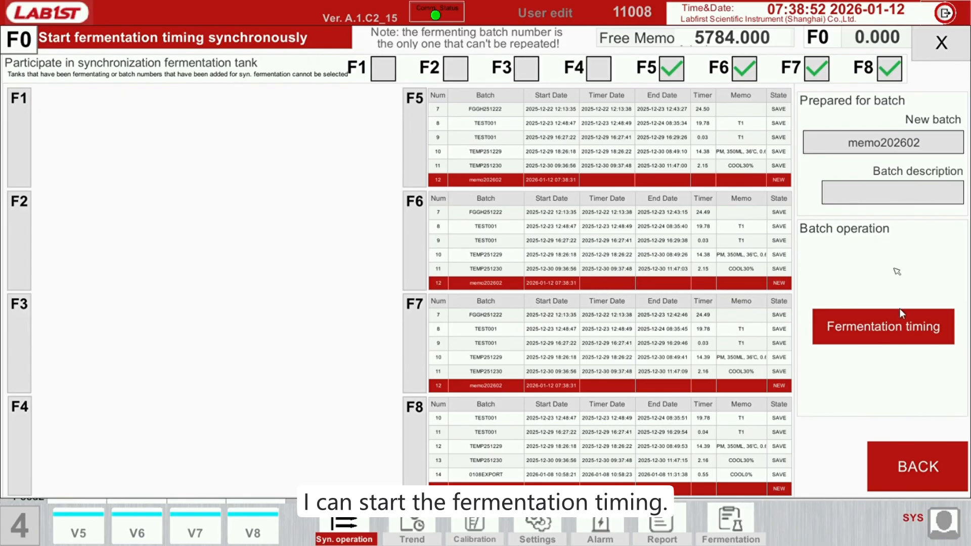
{"action": "left_click", "coordinate": [900, 339]}
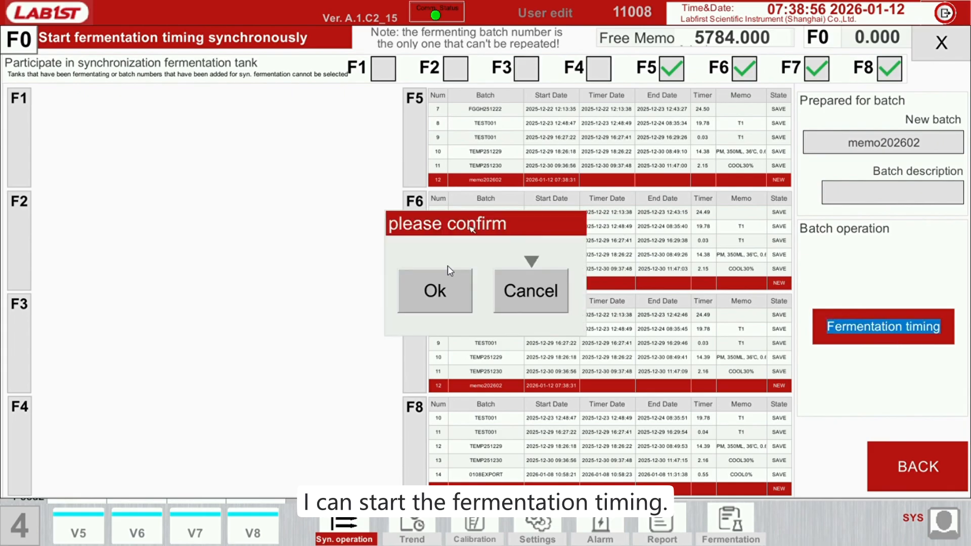
{"action": "left_click", "coordinate": [440, 291]}
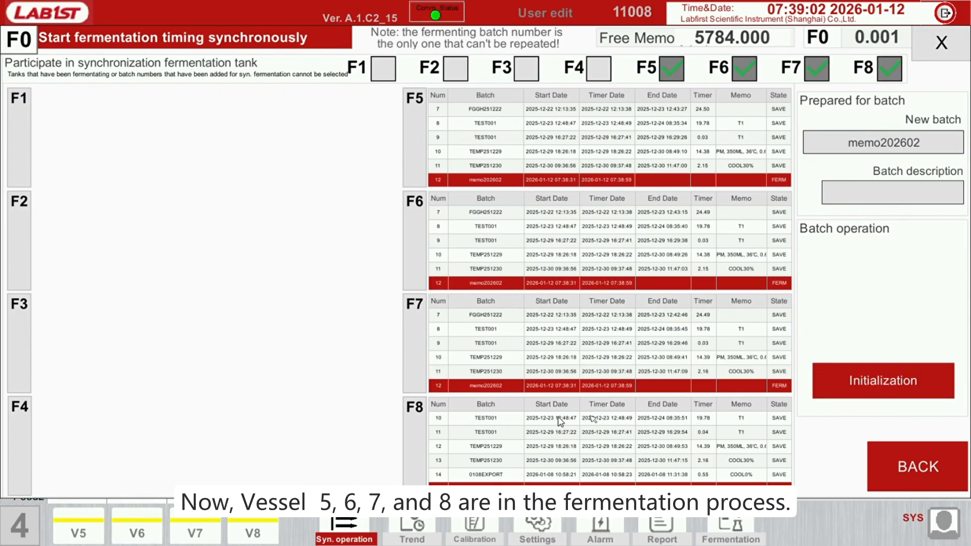
{"action": "left_click", "coordinate": [942, 43]}
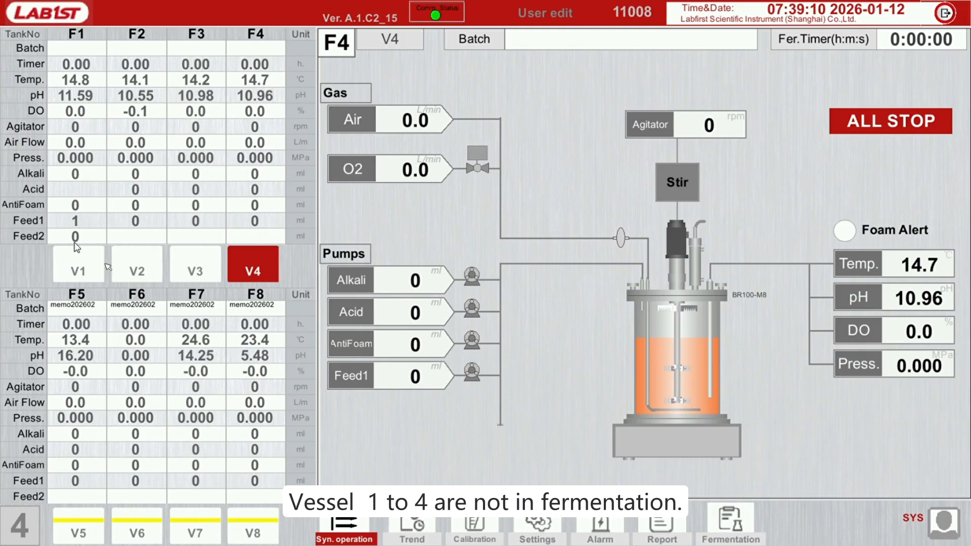
Compare the batch name and fermentation timer of vessel V3 with those of vessels V5, V7 and V8
{"action": "left_click", "coordinate": [196, 268]}
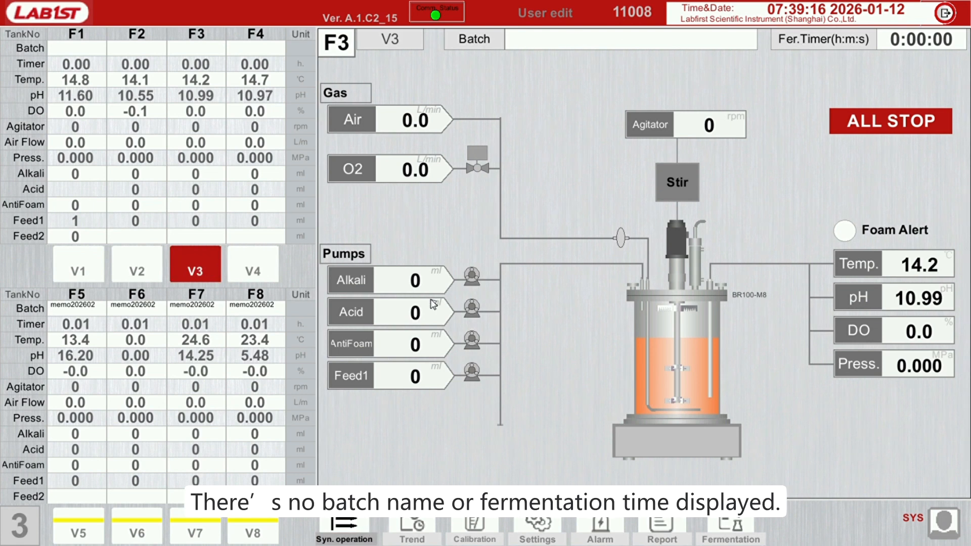
{"action": "left_click", "coordinate": [83, 521]}
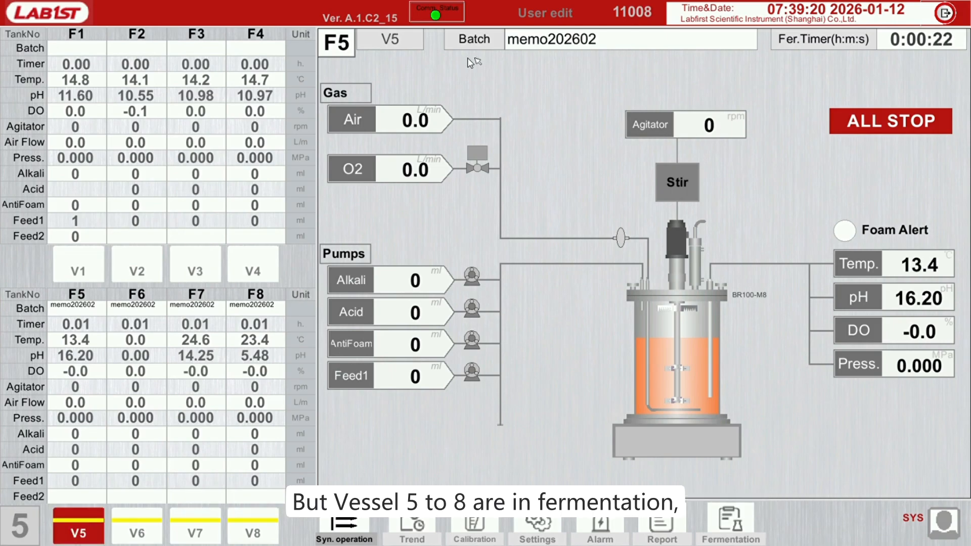
{"action": "left_click", "coordinate": [201, 528]}
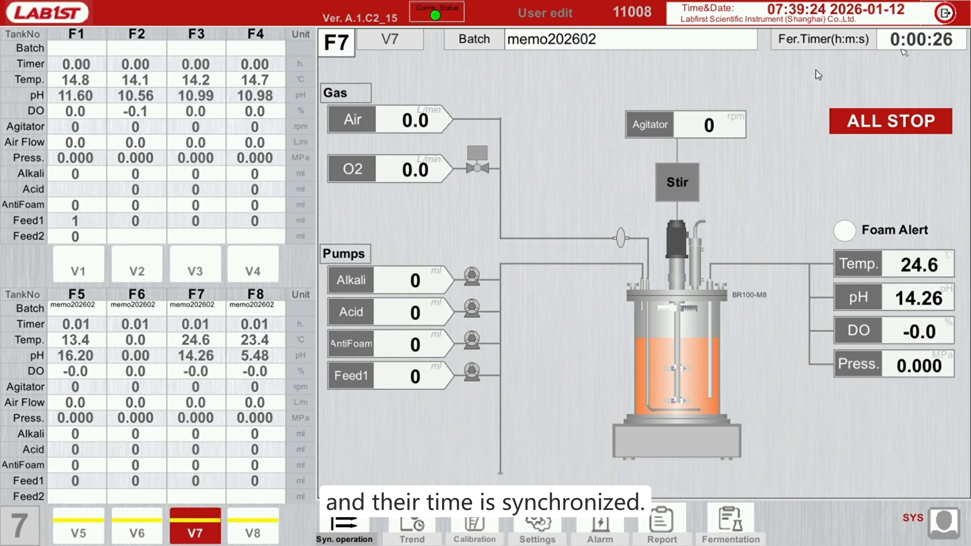
{"action": "left_click", "coordinate": [256, 526]}
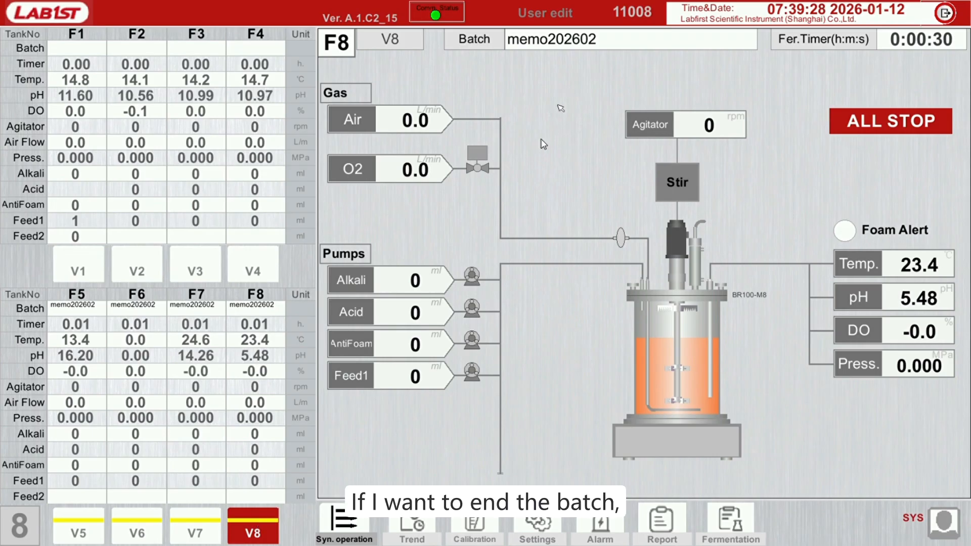
Reopen the synchronous fermentation timing settings to examine the Initialization operation, and return to the tank overview without initializing
{"action": "left_click", "coordinate": [357, 513]}
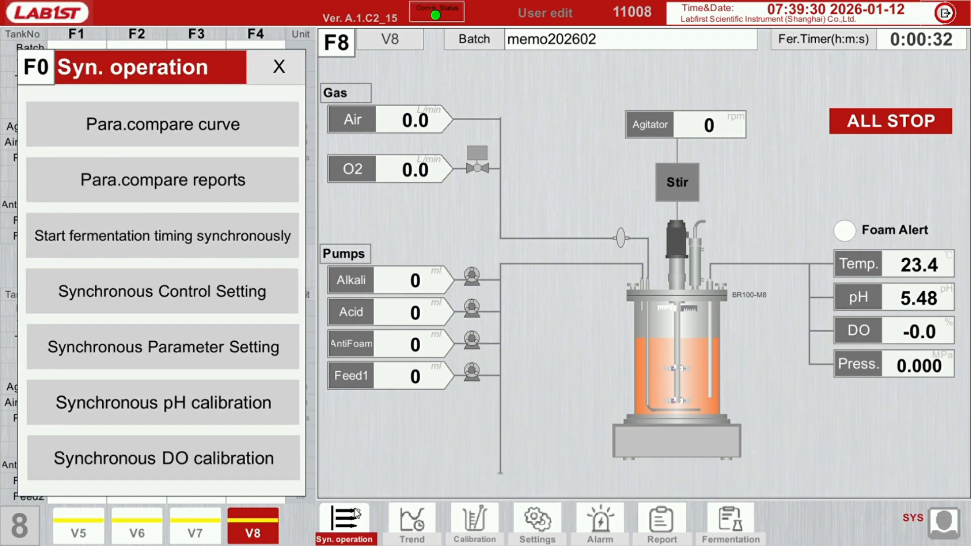
{"action": "left_click", "coordinate": [242, 246]}
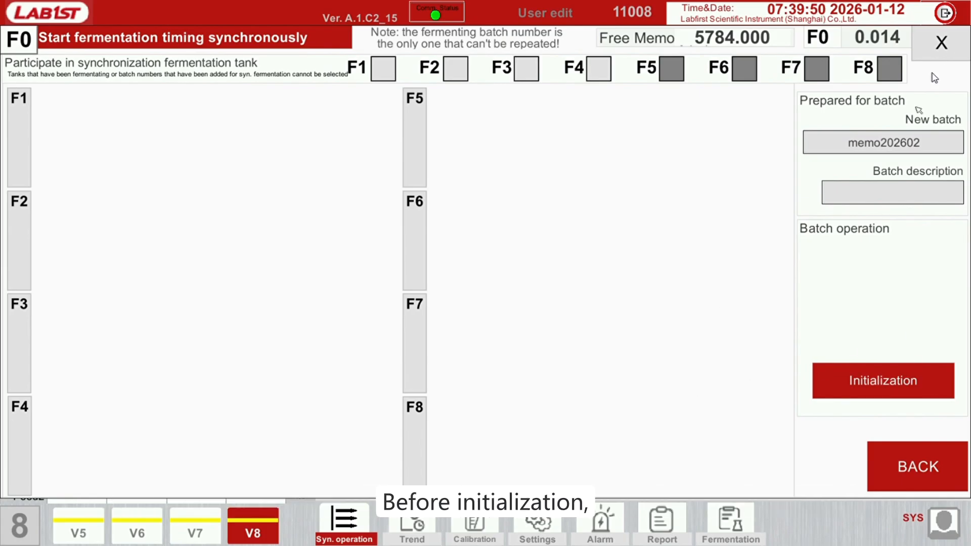
{"action": "left_click", "coordinate": [940, 43]}
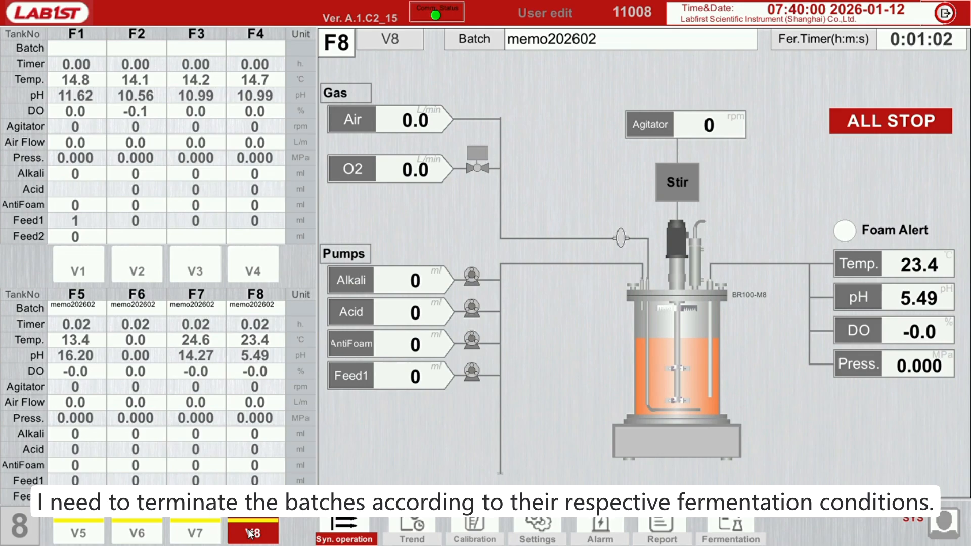
End fermentation in tank F8 by saving its memo202602 batch from the fermentation batch records, and return to the tank overview
{"action": "left_click", "coordinate": [742, 529]}
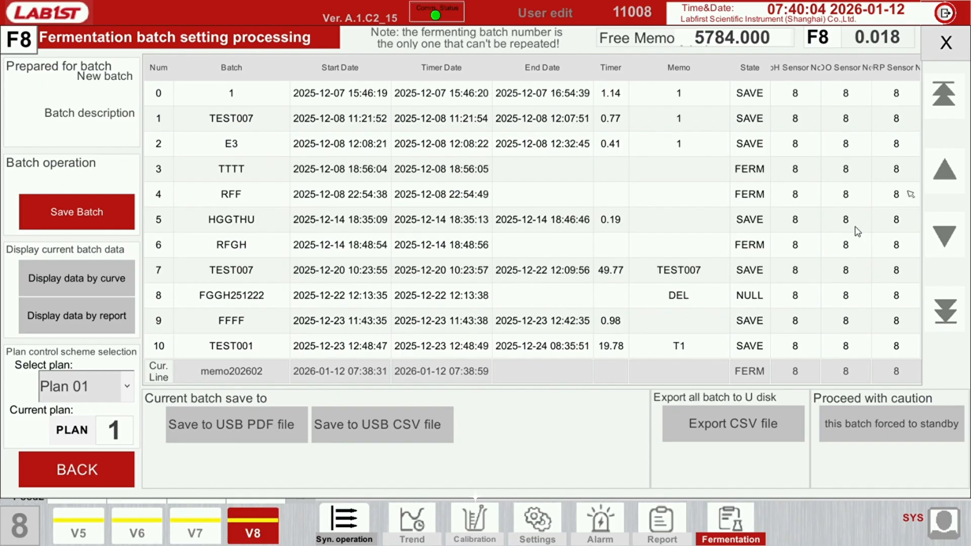
{"action": "left_click", "coordinate": [940, 240]}
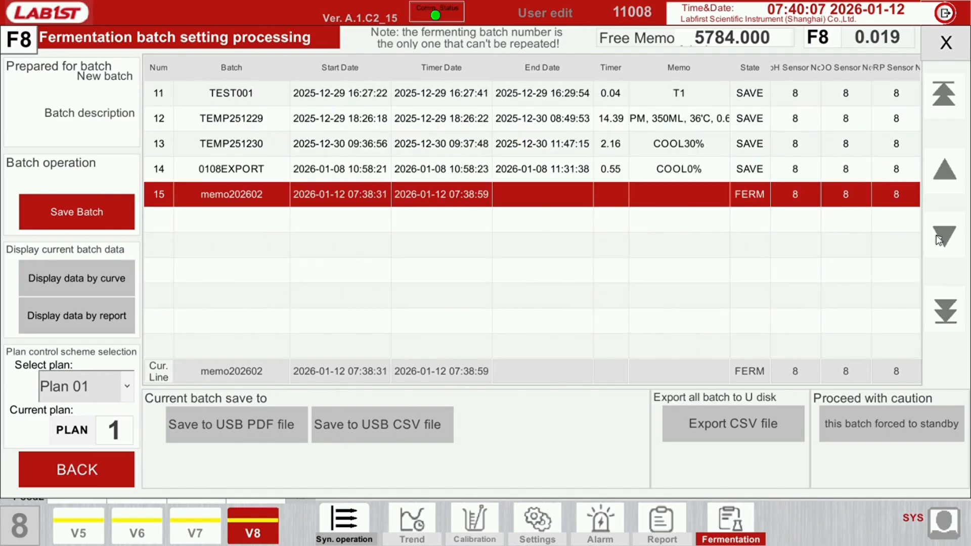
{"action": "left_click", "coordinate": [403, 192]}
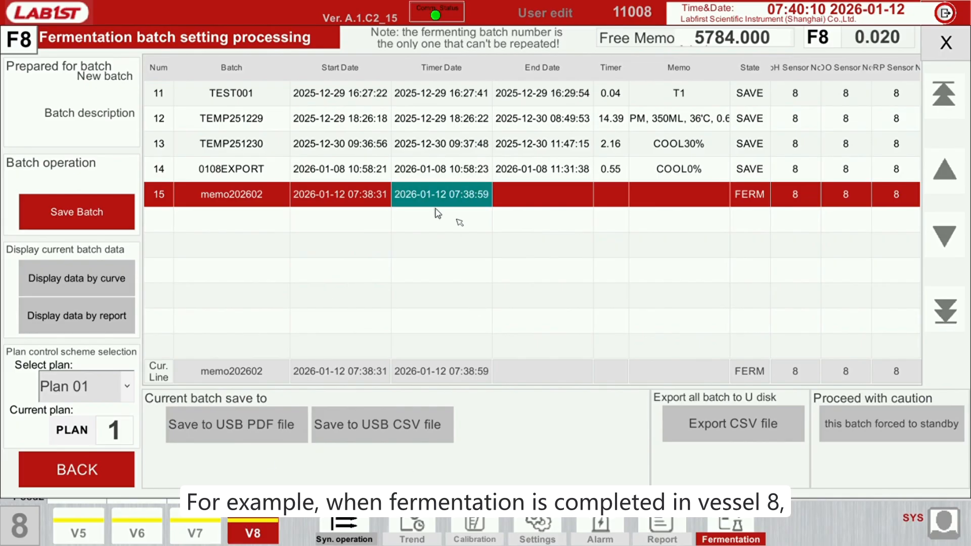
{"action": "left_click", "coordinate": [116, 218]}
{"action": "left_click", "coordinate": [445, 293]}
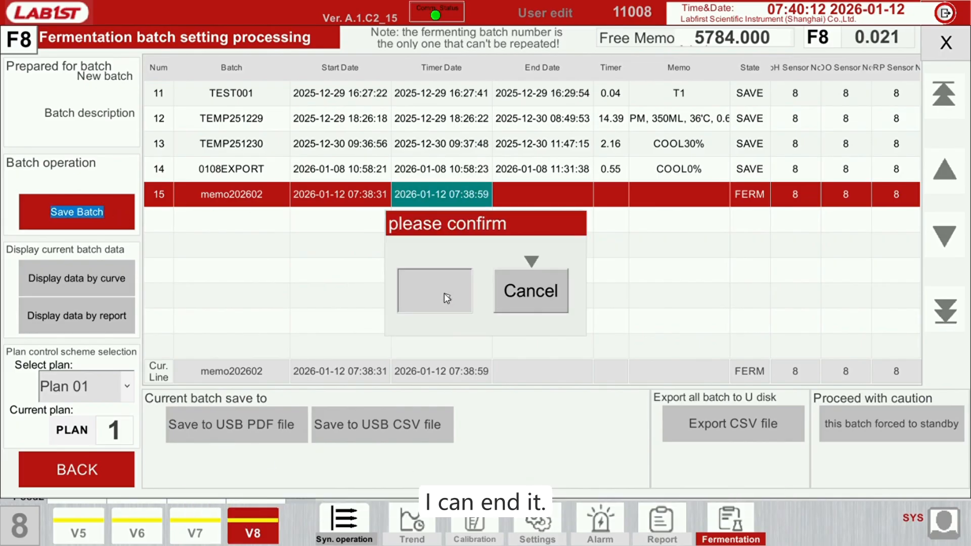
{"action": "left_click", "coordinate": [946, 42]}
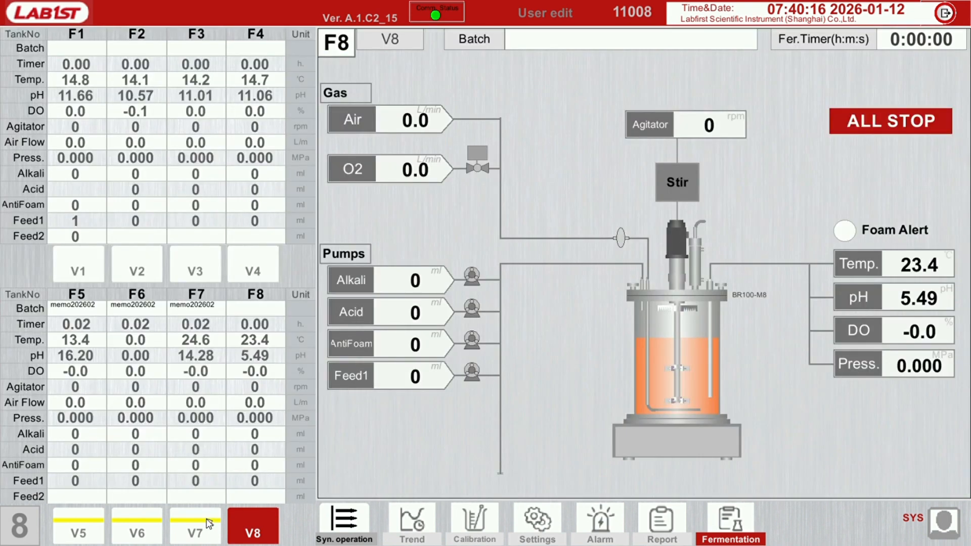
Switch to tank F6 and end its fermentation by saving its memo202602 batch from the batch records
{"action": "left_click", "coordinate": [207, 523]}
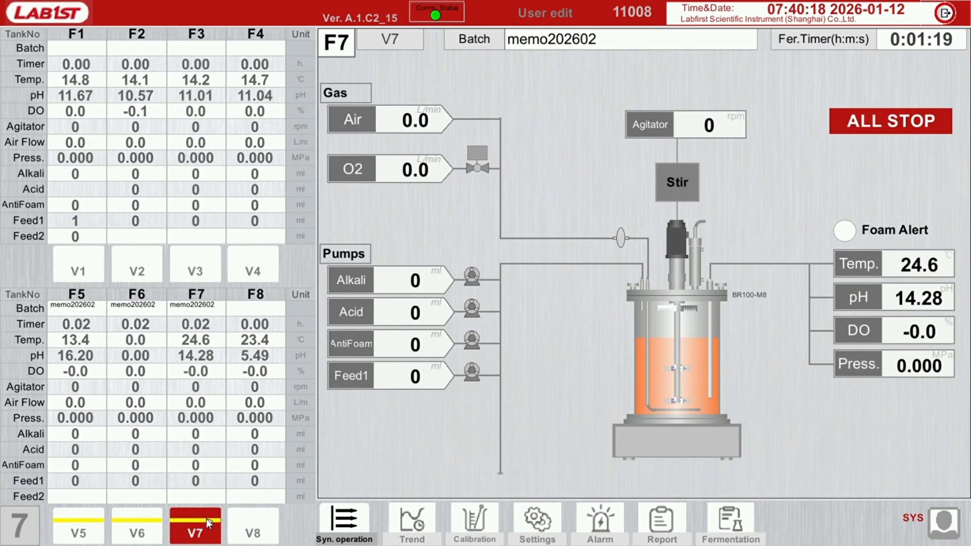
{"action": "left_click", "coordinate": [133, 528]}
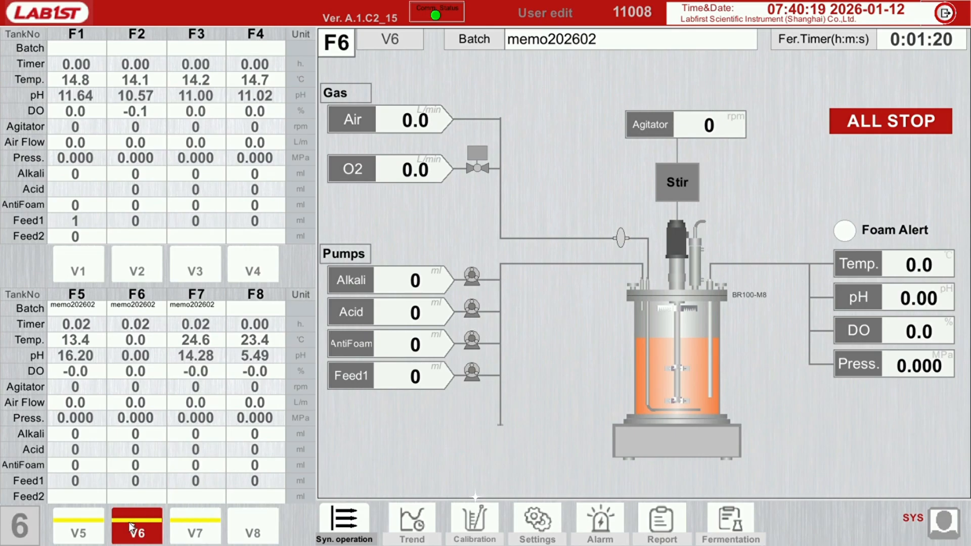
{"action": "left_click", "coordinate": [739, 521]}
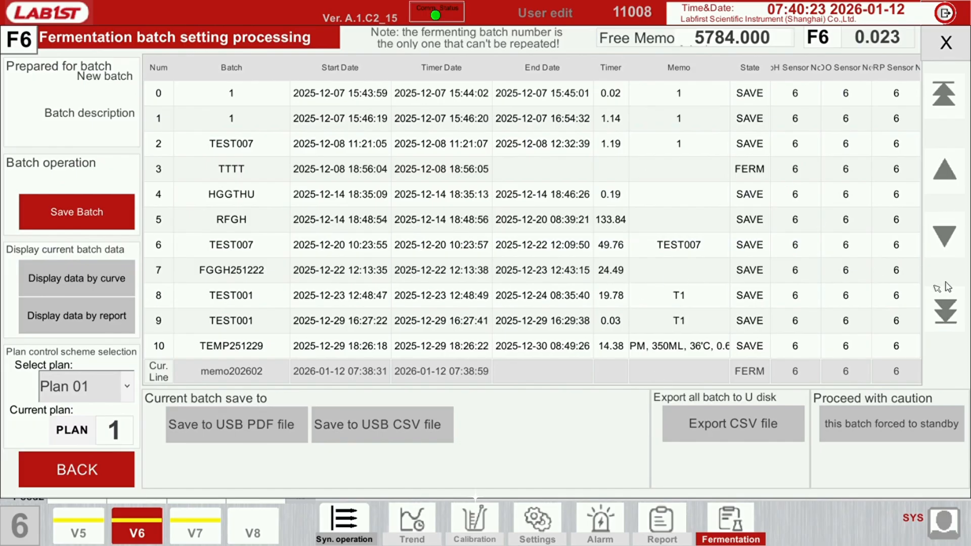
{"action": "left_click", "coordinate": [944, 305]}
{"action": "left_click", "coordinate": [102, 211]}
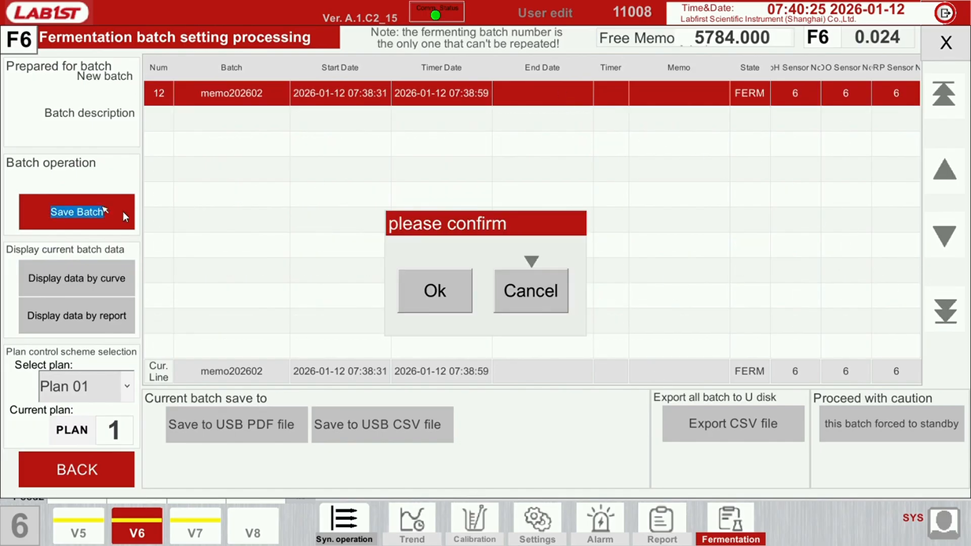
{"action": "left_click", "coordinate": [468, 309]}
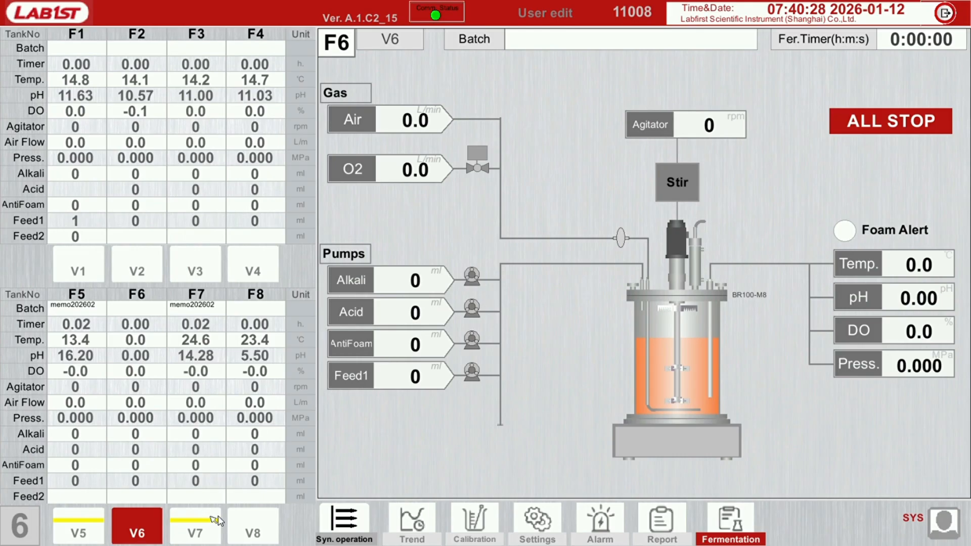
Switch to tank F7, end its fermentation by saving its memo202602 batch from the batch records, and return to the tank overview
{"action": "left_click", "coordinate": [218, 521]}
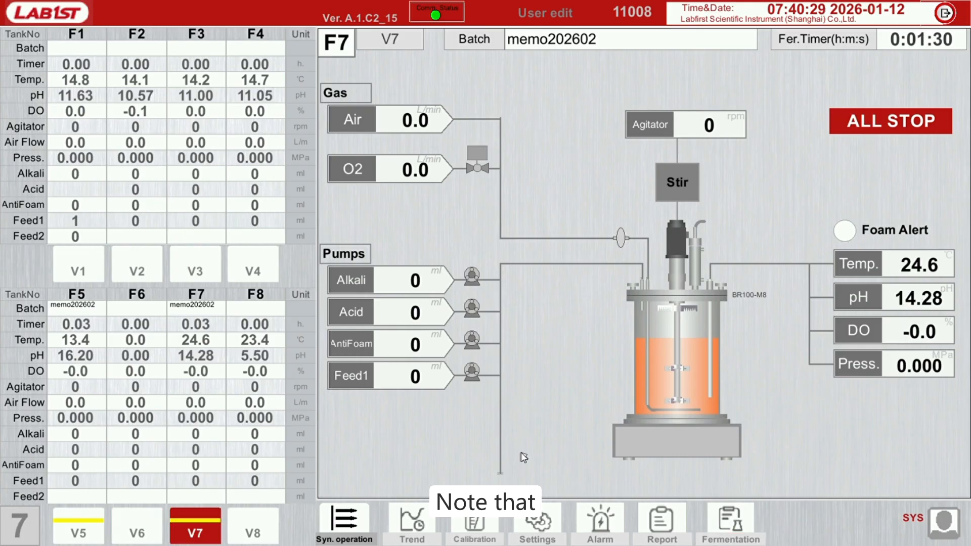
{"action": "left_click", "coordinate": [742, 530]}
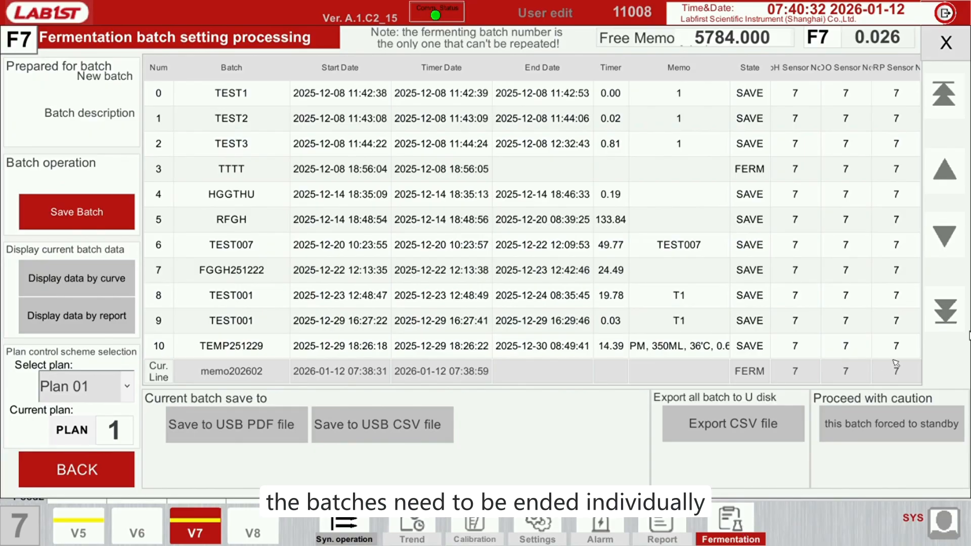
{"action": "left_click", "coordinate": [955, 316]}
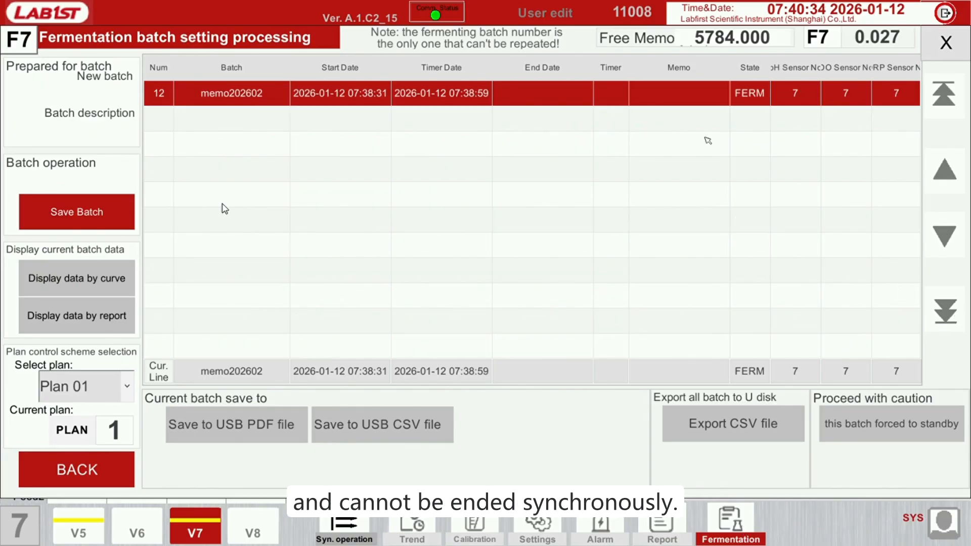
{"action": "left_click", "coordinate": [107, 213]}
{"action": "left_click", "coordinate": [440, 282]}
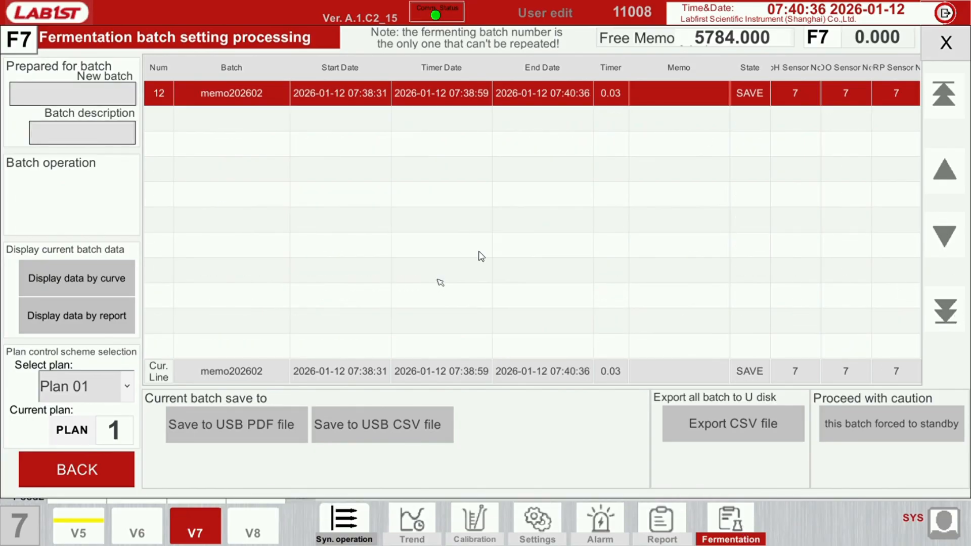
{"action": "left_click", "coordinate": [188, 521]}
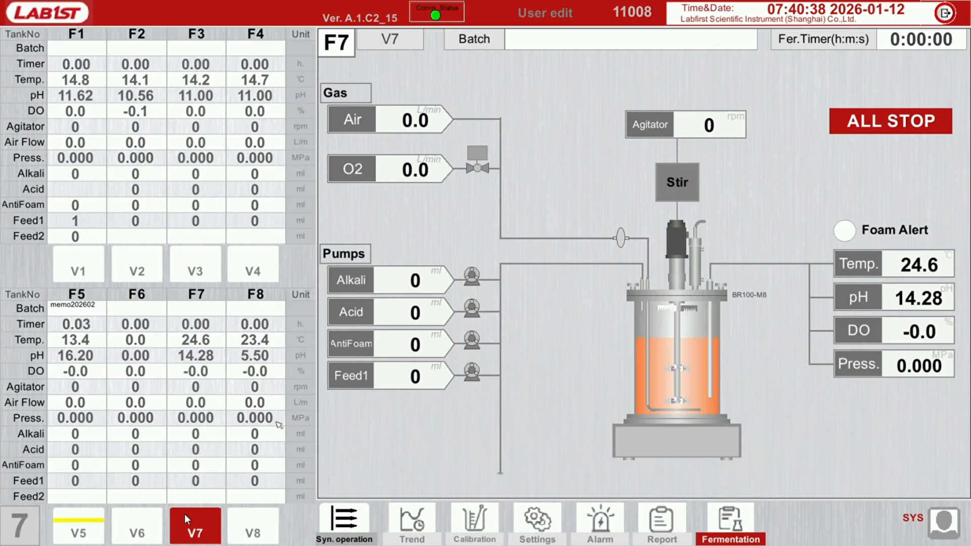
End fermentation in tank F5 by saving its memo202602 batch from the batch records, and return to the tank overview
{"action": "left_click", "coordinate": [74, 529]}
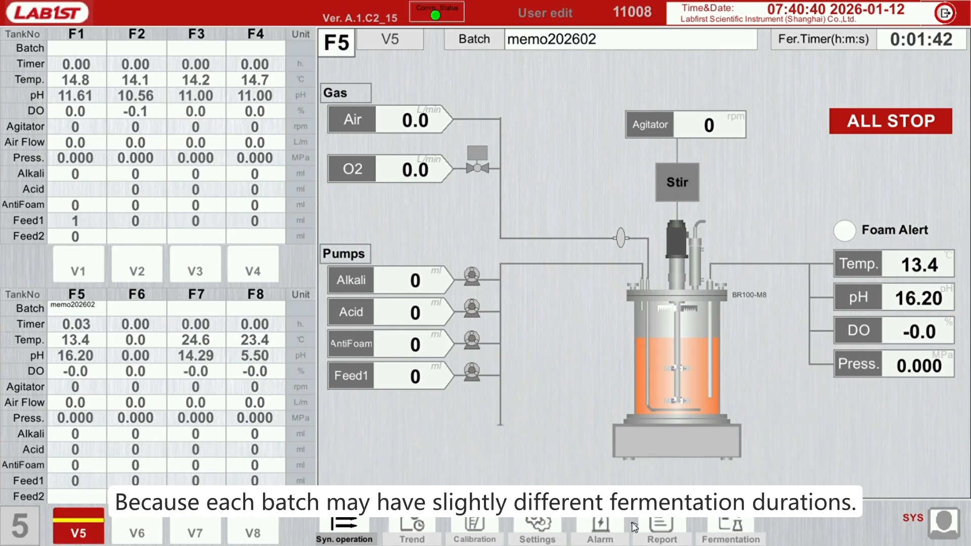
{"action": "left_click", "coordinate": [746, 526]}
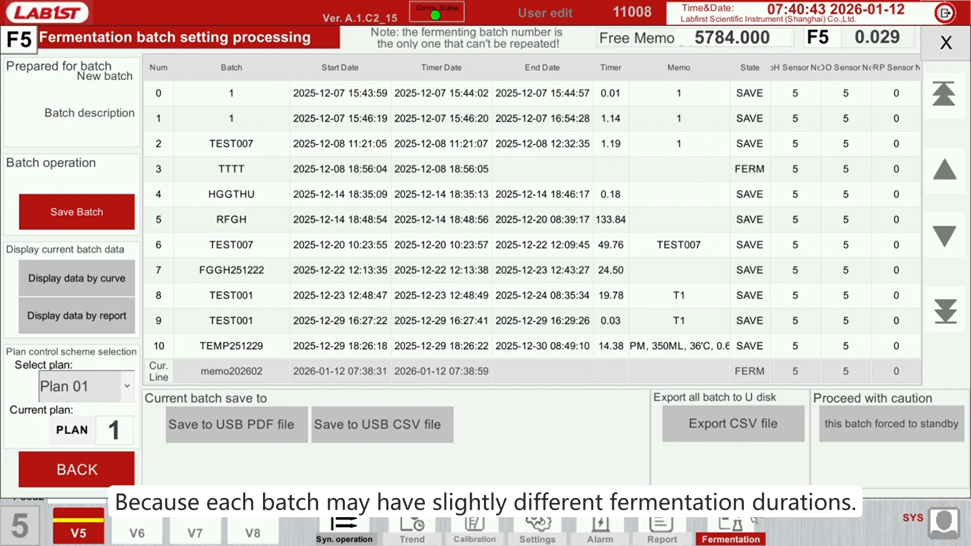
{"action": "left_click", "coordinate": [952, 316]}
{"action": "left_click", "coordinate": [107, 197]}
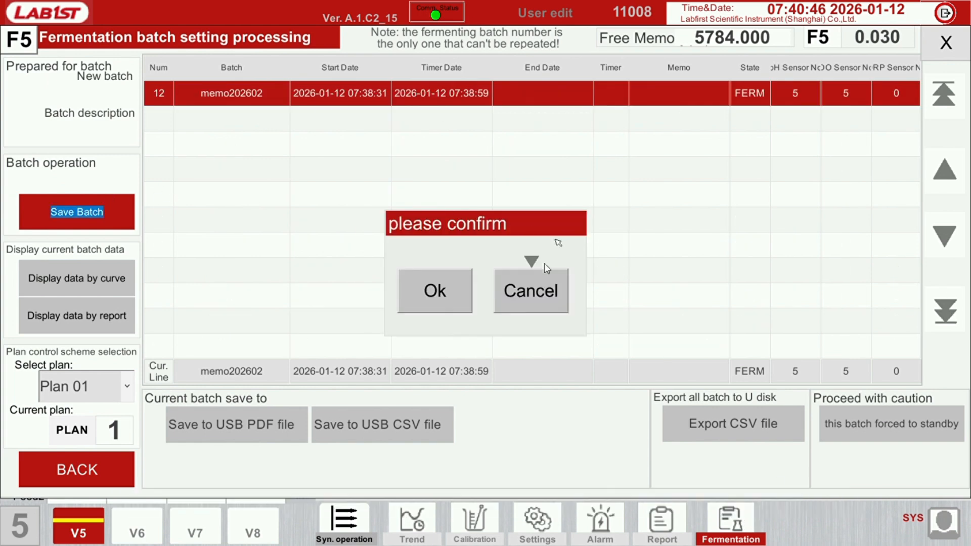
{"action": "left_click", "coordinate": [442, 291]}
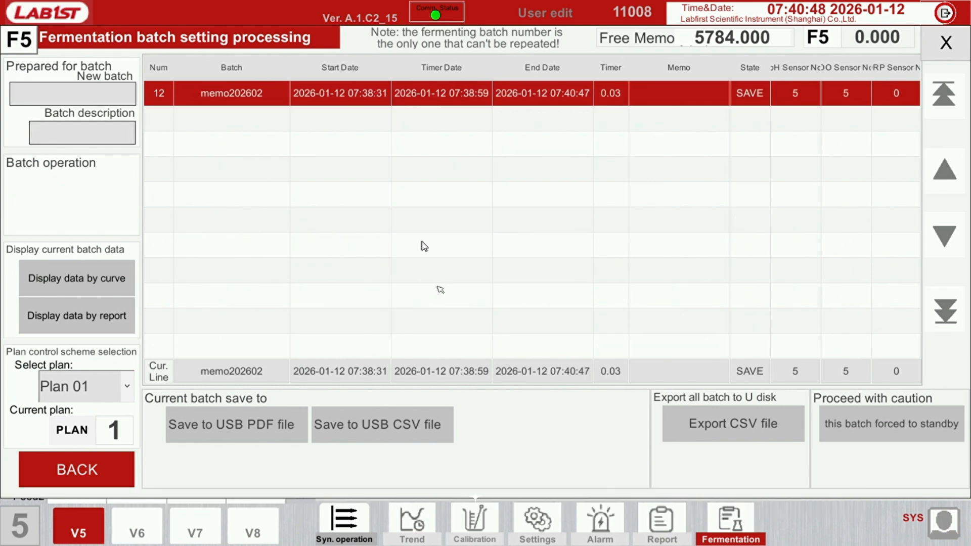
{"action": "left_click", "coordinate": [958, 45]}
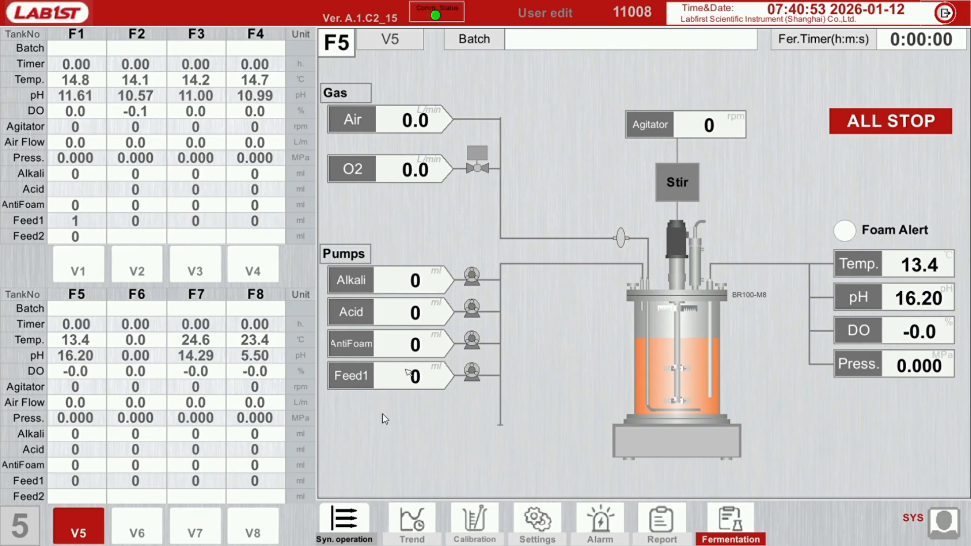
Initialize the synchronous fermentation timing settings to clear the memo202602 batch
{"action": "left_click", "coordinate": [349, 515]}
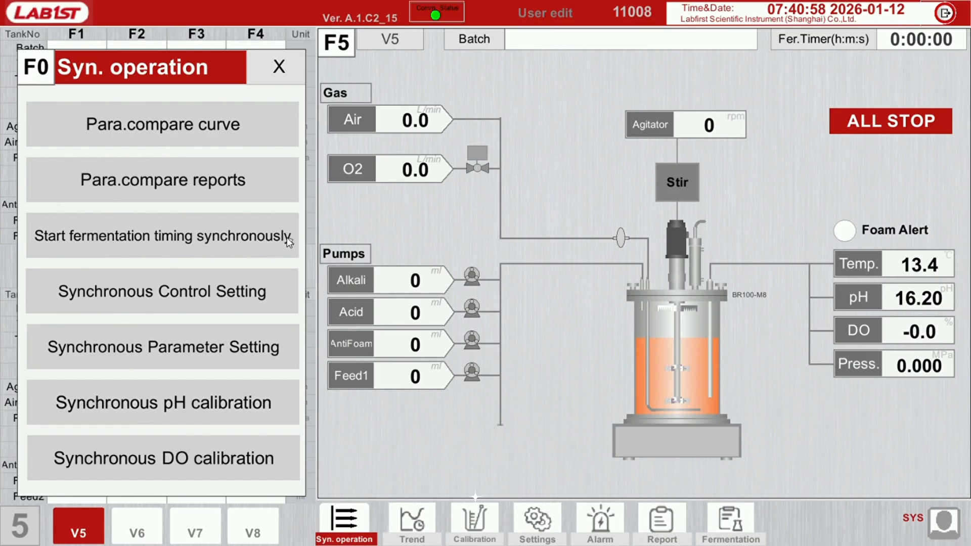
{"action": "left_click", "coordinate": [125, 243]}
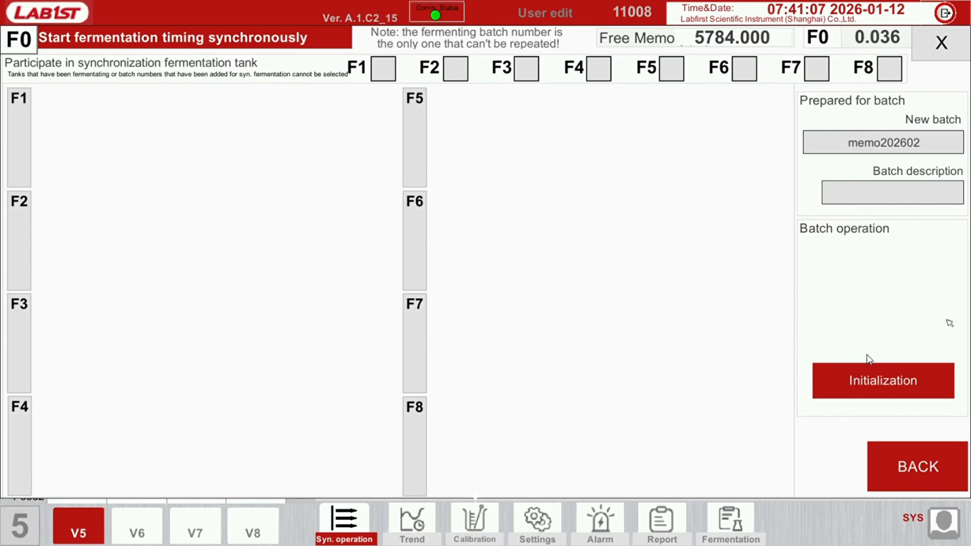
{"action": "double_click", "coordinate": [887, 384]}
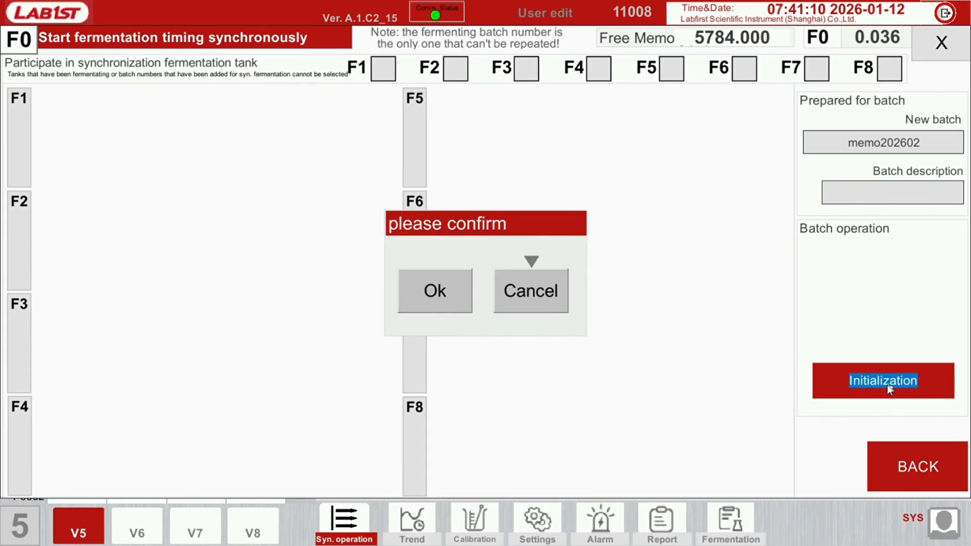
{"action": "left_click", "coordinate": [440, 295]}
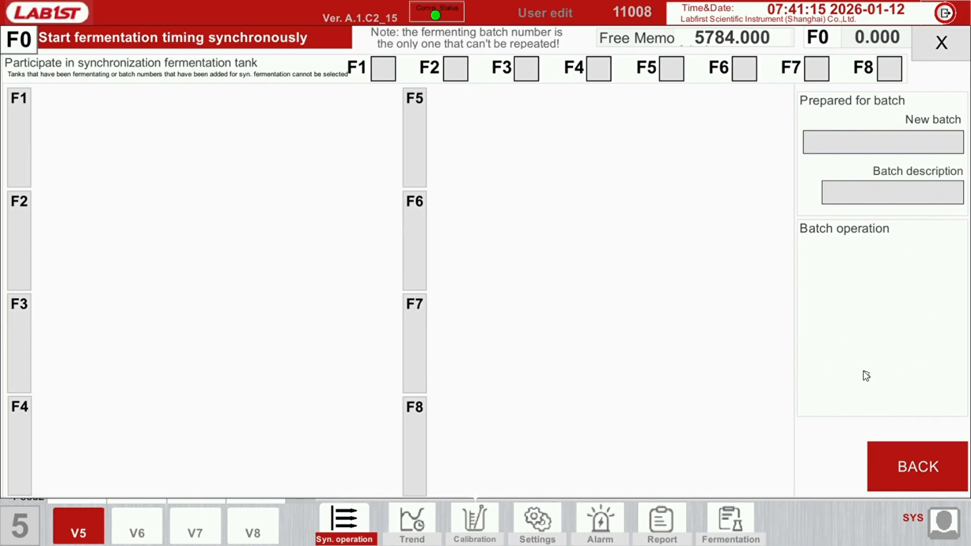
Select tanks F1, F2, F3 and F4 to participate in synchronous fermentation, and return to the tank overview
{"action": "left_click", "coordinate": [384, 75]}
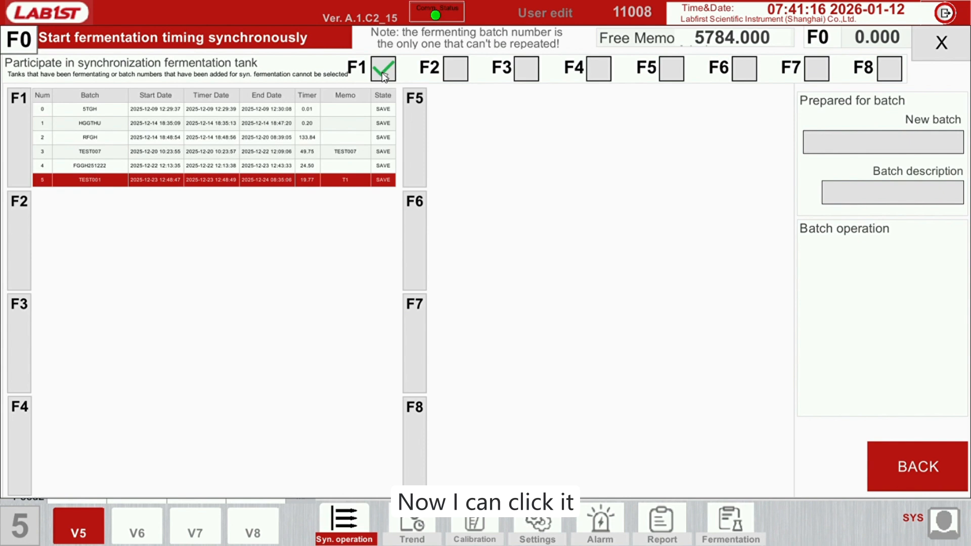
{"action": "left_click", "coordinate": [454, 76]}
{"action": "left_click", "coordinate": [525, 76]}
{"action": "left_click", "coordinate": [599, 75]}
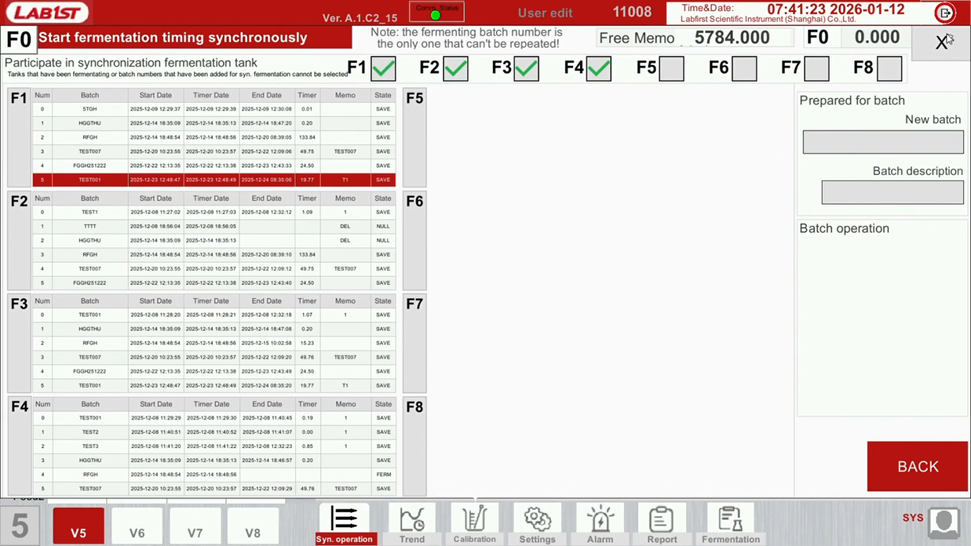
{"action": "left_click", "coordinate": [928, 458]}
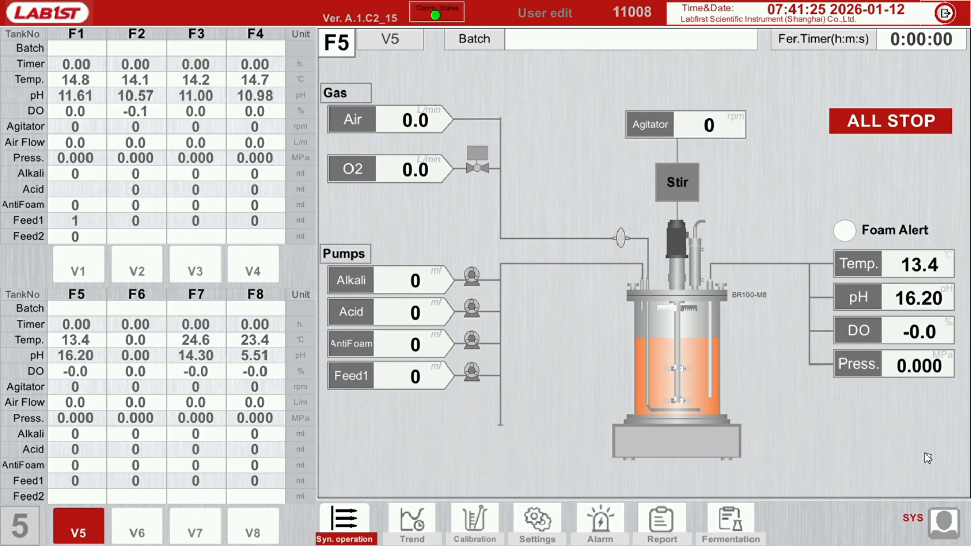
In the synchronous parameter settings, set the shared temperature setpoint to 20 and synchronize the shared parameters to tank F1
{"action": "left_click", "coordinate": [354, 519]}
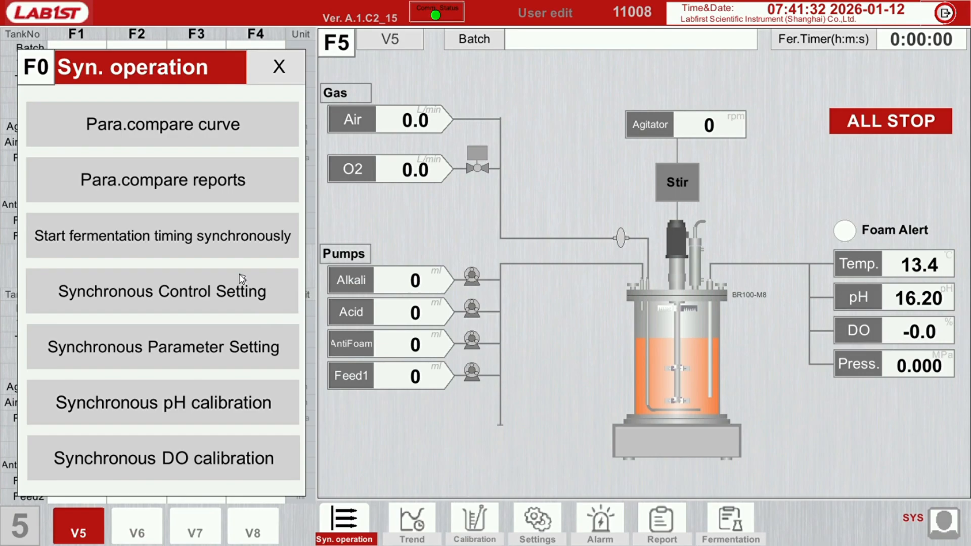
{"action": "left_click", "coordinate": [219, 350]}
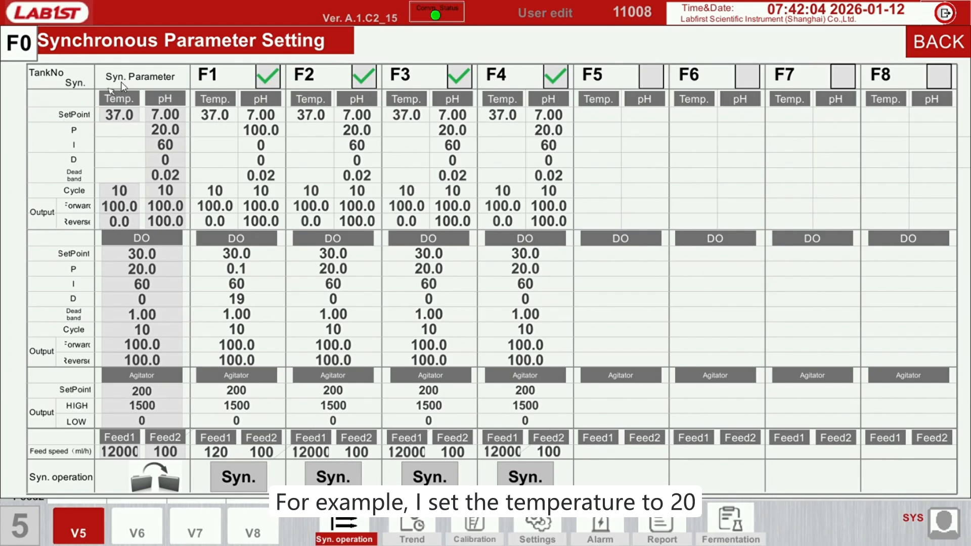
{"action": "left_click", "coordinate": [121, 115]}
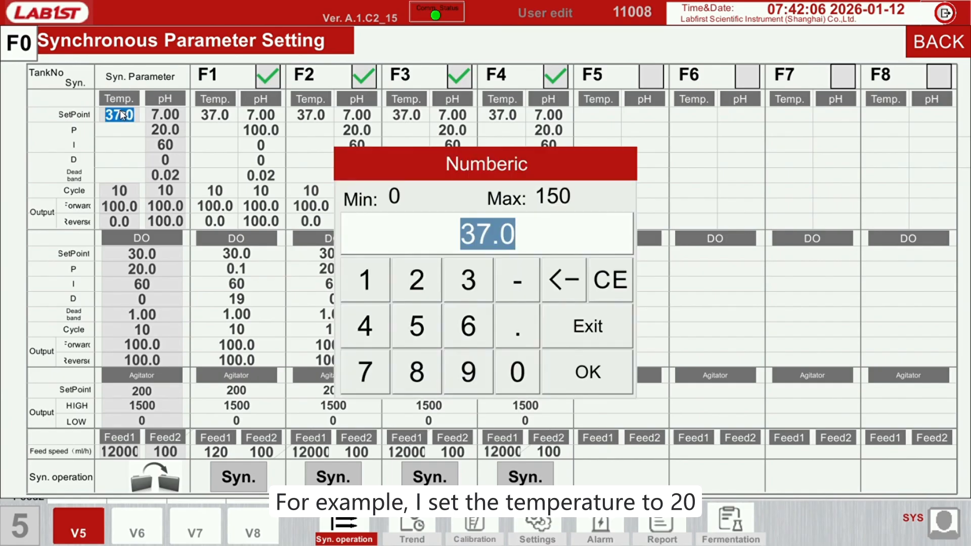
{"action": "type", "text": "20"}
{"action": "key", "text": "Return"}
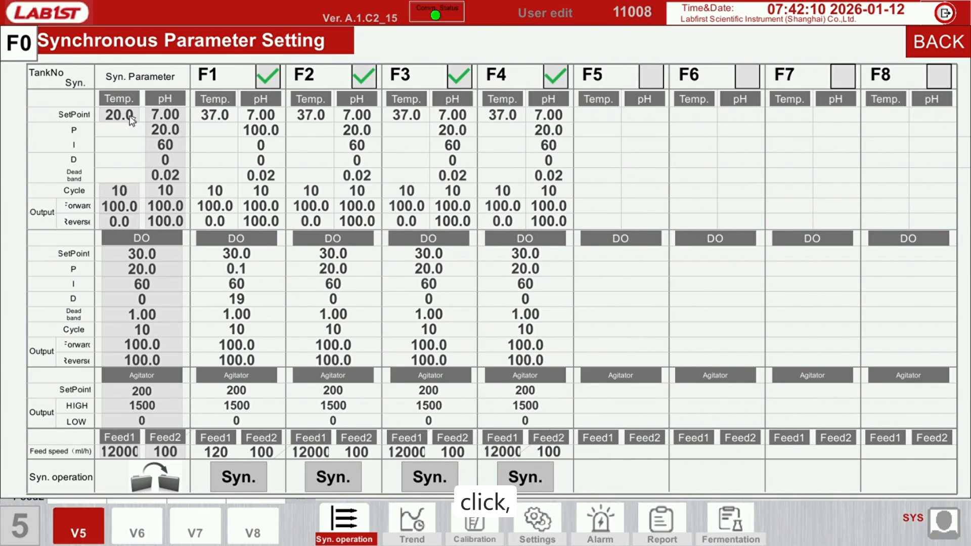
{"action": "left_click", "coordinate": [251, 482]}
{"action": "left_click", "coordinate": [421, 297]}
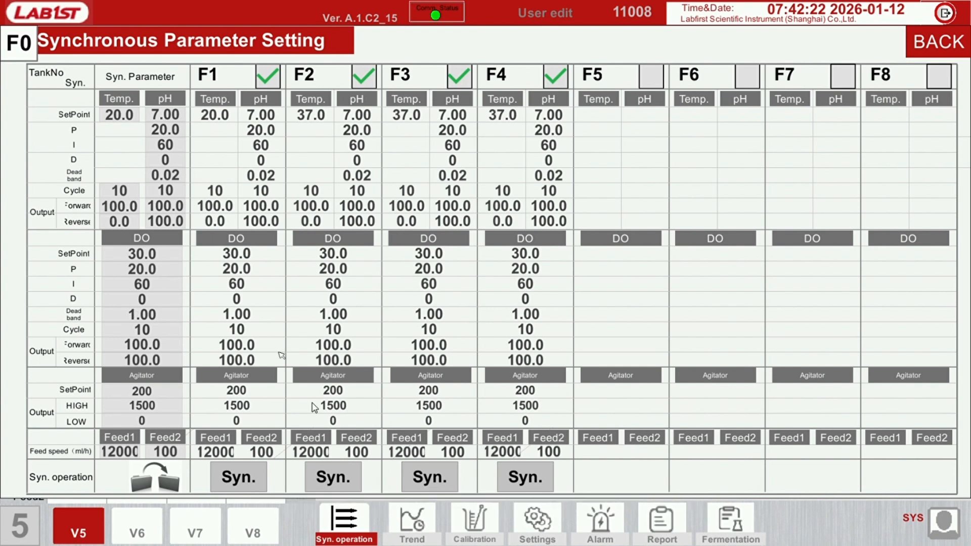
Synchronize the shared parameters to tanks F2, F3 and F4, confirming each one
{"action": "left_click", "coordinate": [338, 480]}
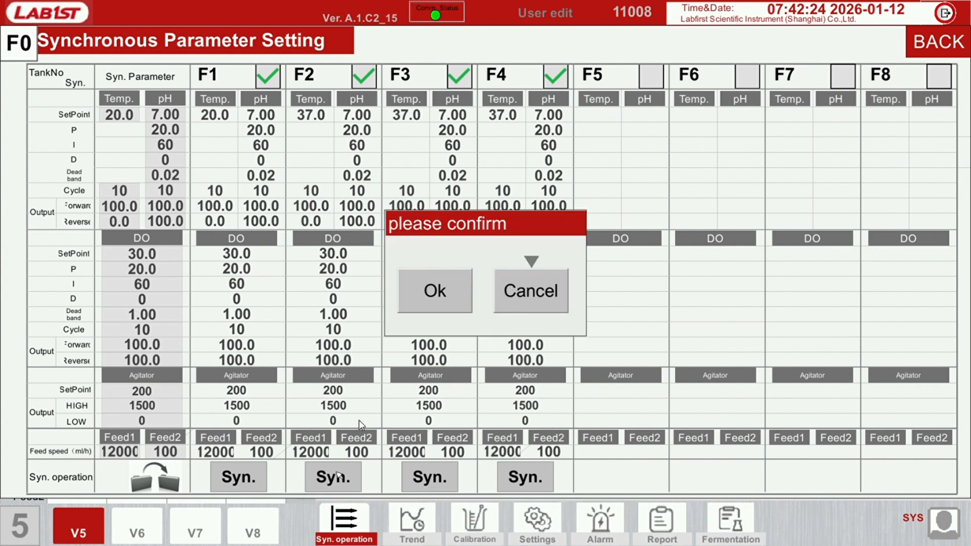
{"action": "left_click", "coordinate": [433, 291]}
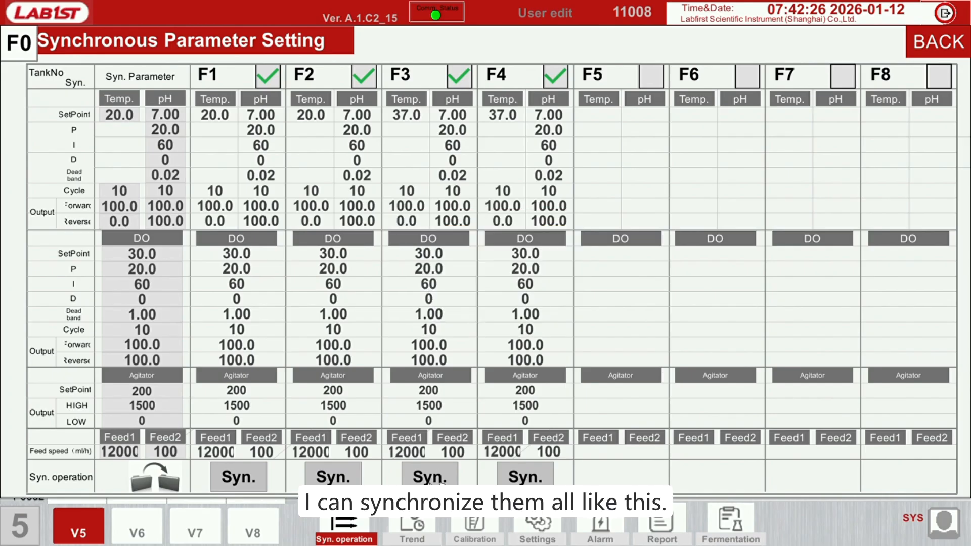
{"action": "left_click", "coordinate": [441, 478]}
{"action": "left_click", "coordinate": [441, 291]}
{"action": "left_click", "coordinate": [535, 480]}
{"action": "left_click", "coordinate": [448, 292]}
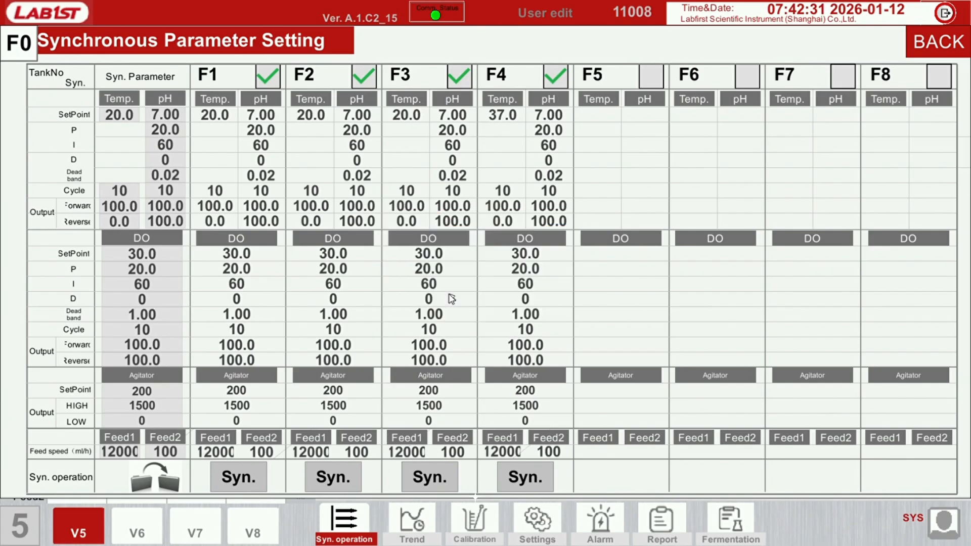
Include tanks F5, F6, F7 and F8 in the parameter synchronization and set the shared temperature setpoint to 45
{"action": "left_click", "coordinate": [648, 80]}
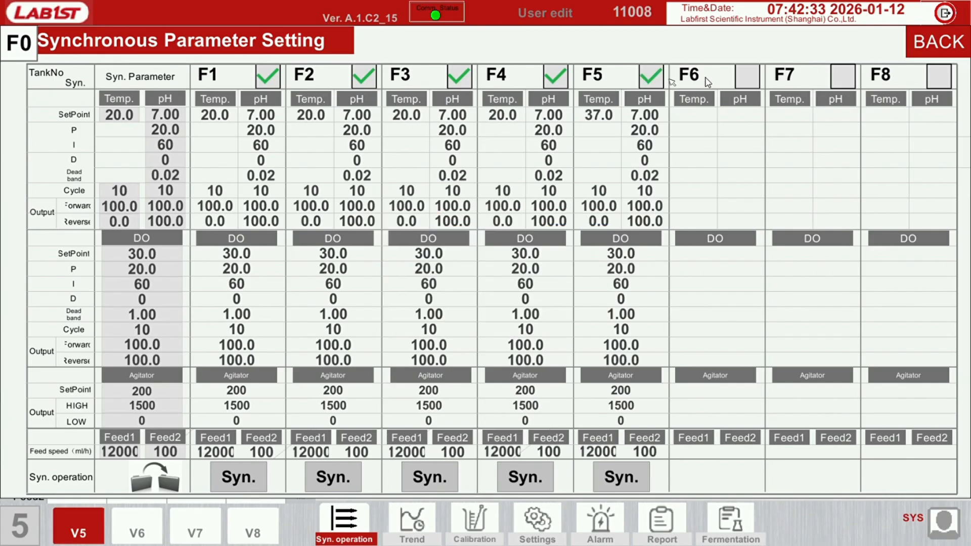
{"action": "left_click", "coordinate": [744, 79]}
{"action": "left_click", "coordinate": [840, 78]}
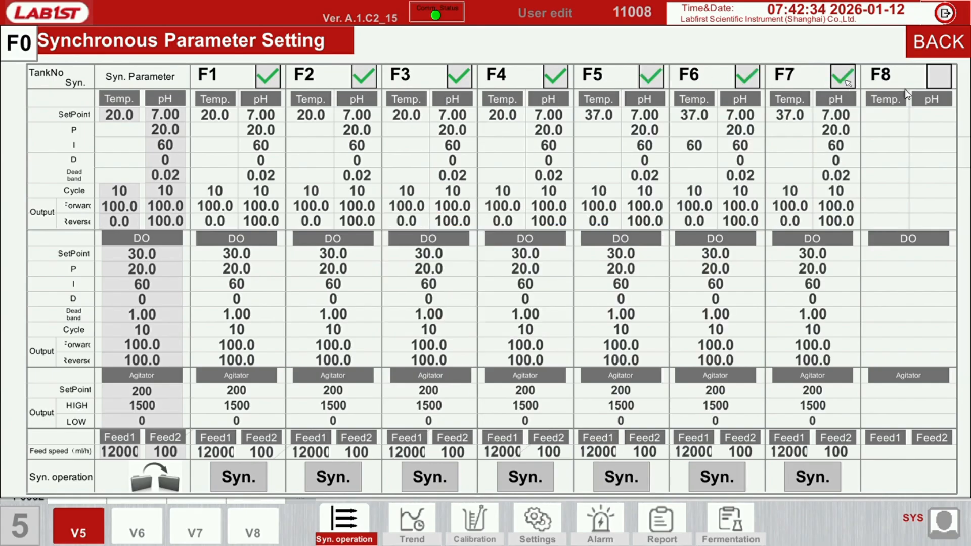
{"action": "left_click", "coordinate": [944, 87]}
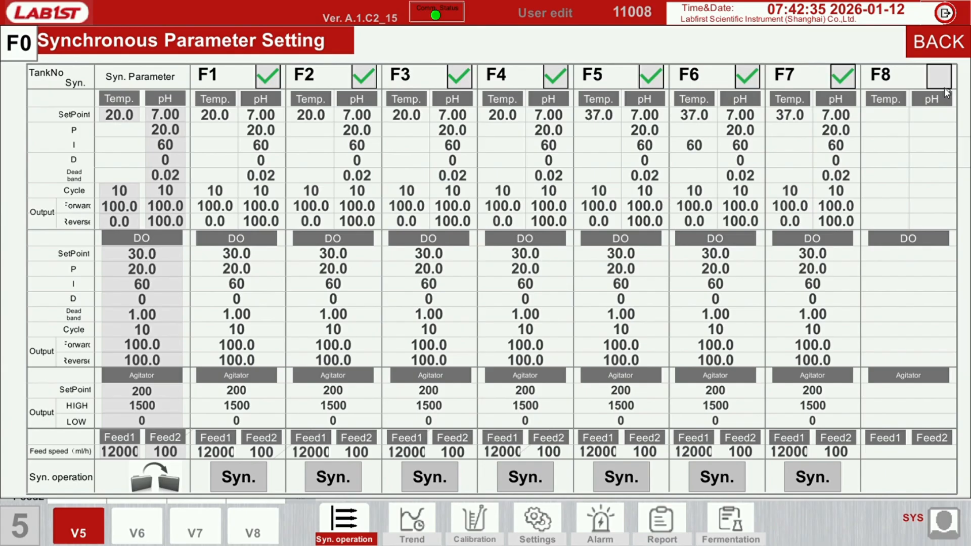
{"action": "left_click", "coordinate": [129, 119]}
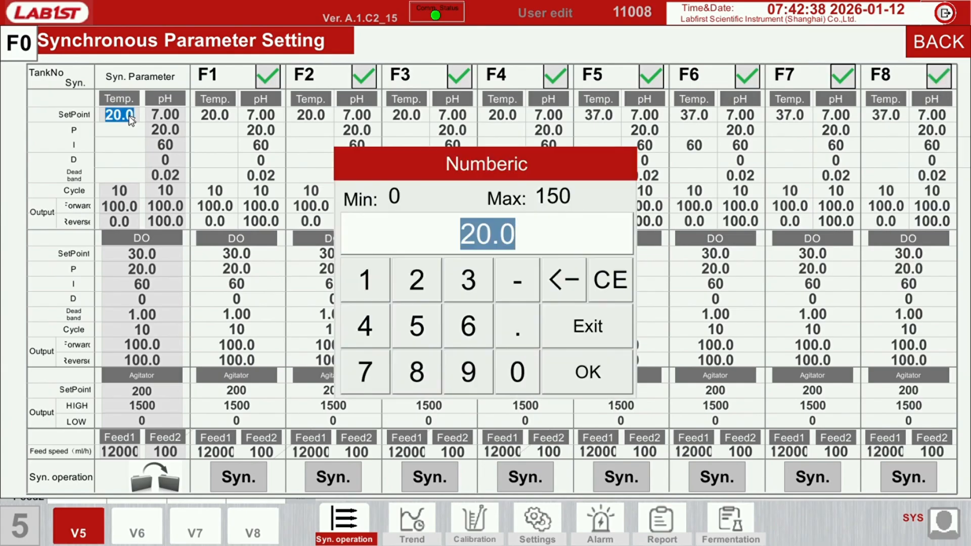
{"action": "type", "text": "45"}
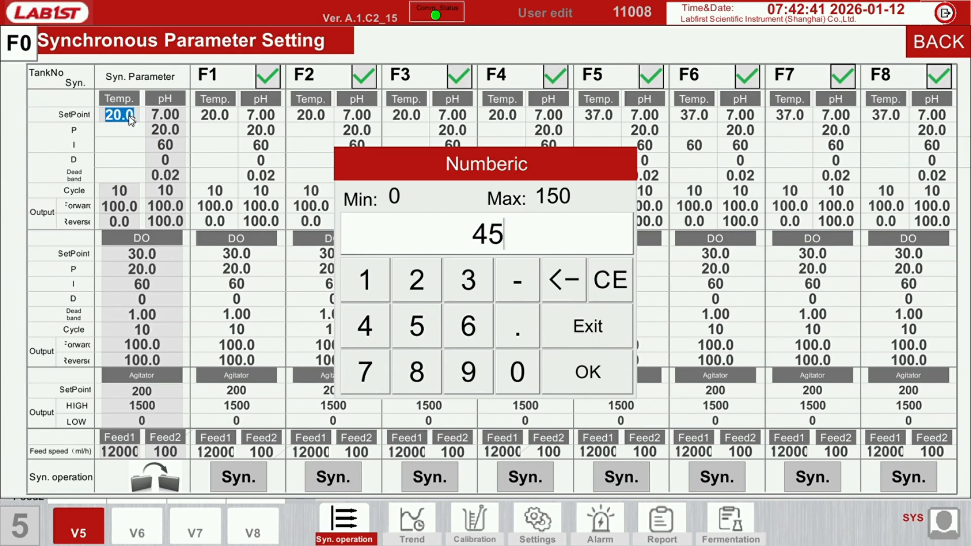
{"action": "key", "text": "Return"}
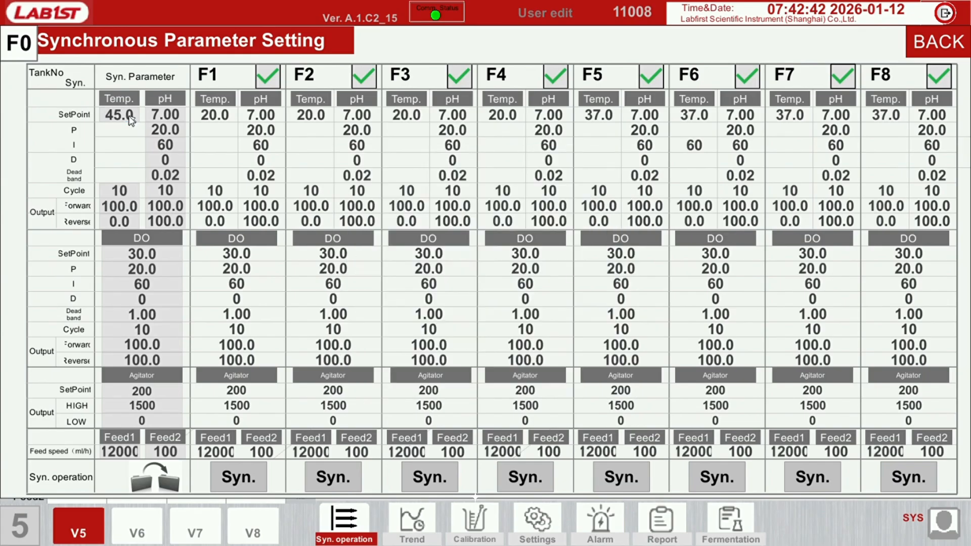
Synchronize the shared parameters to tanks F5, F6, F7 and F8, confirming each one, and return to the tank overview
{"action": "left_click", "coordinate": [631, 477]}
{"action": "left_click", "coordinate": [457, 297]}
{"action": "left_click", "coordinate": [739, 480]}
{"action": "left_click", "coordinate": [456, 298]}
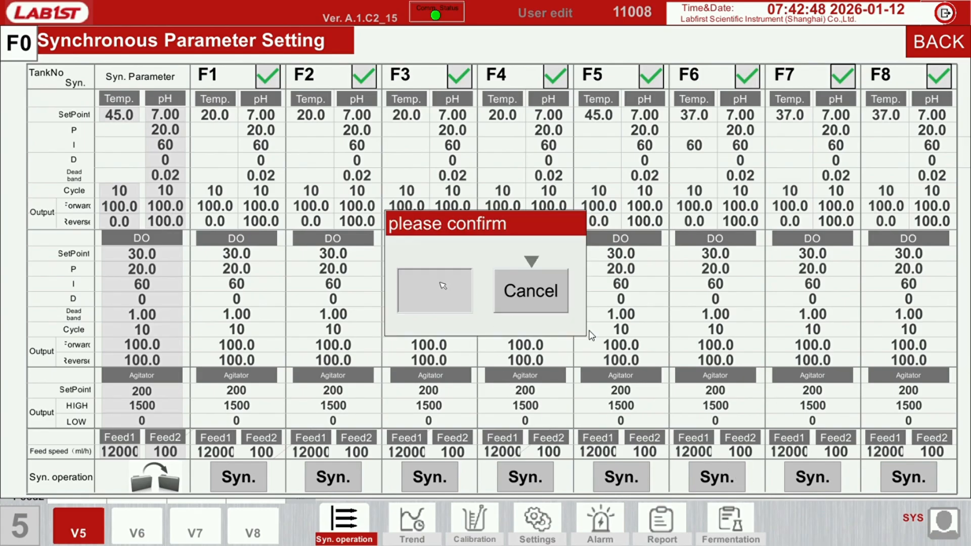
{"action": "left_click", "coordinate": [813, 473]}
{"action": "left_click", "coordinate": [456, 286]}
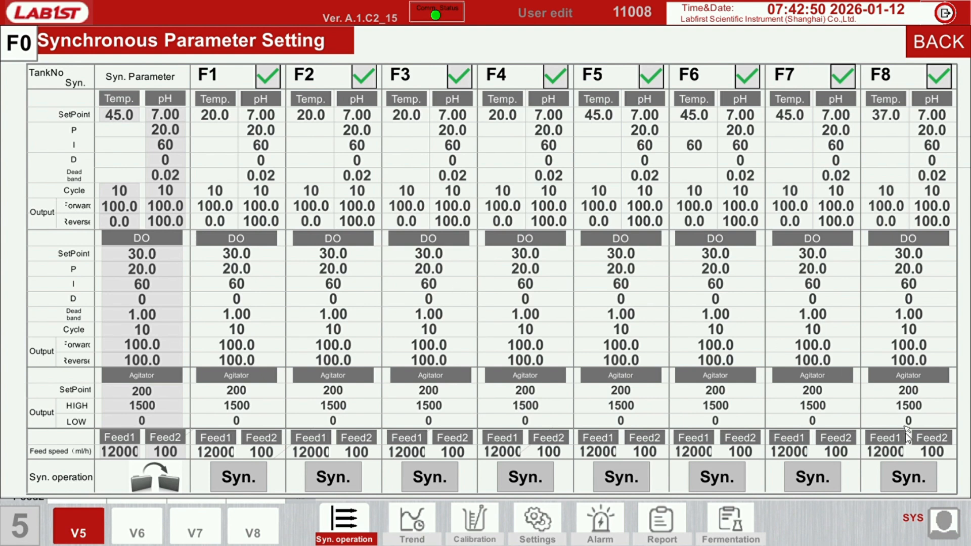
{"action": "left_click", "coordinate": [918, 478]}
{"action": "left_click", "coordinate": [452, 298]}
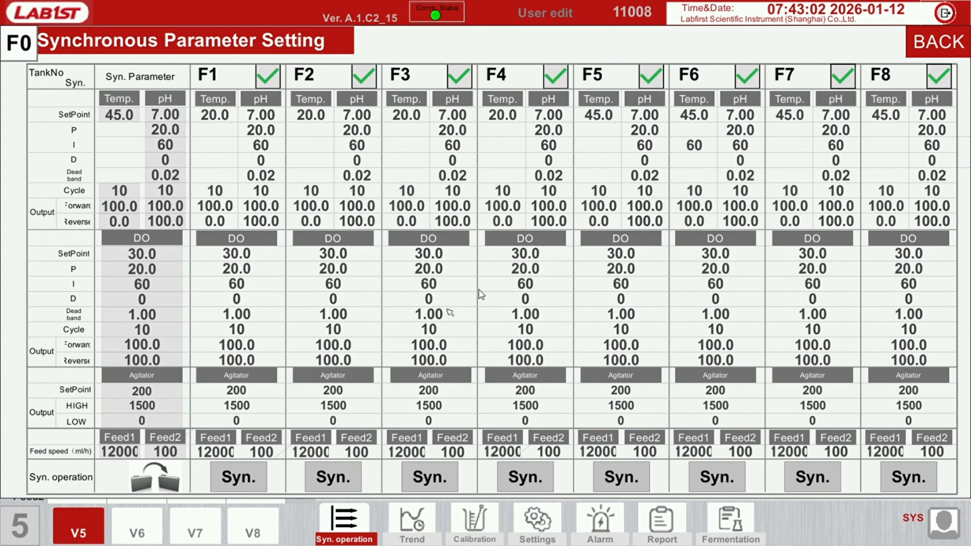
{"action": "left_click", "coordinate": [951, 43]}
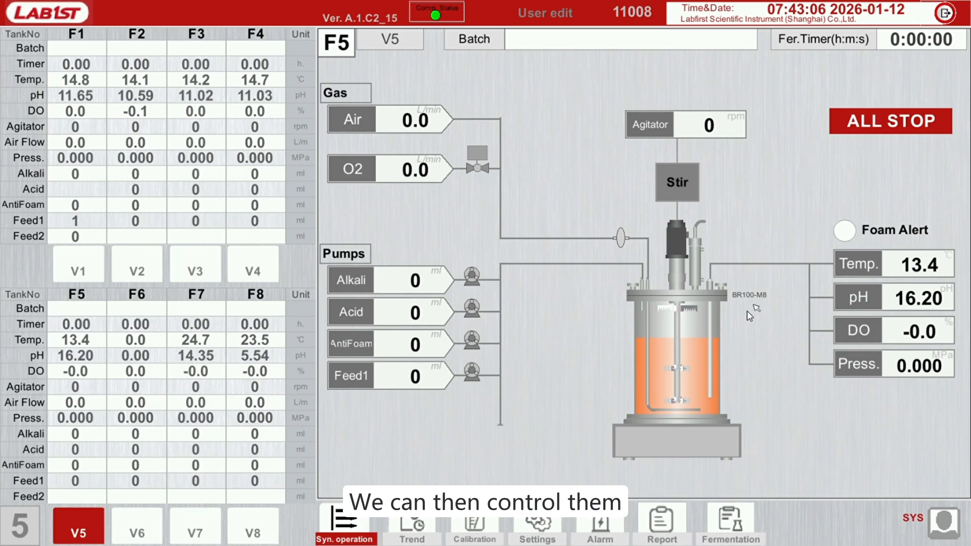
In the synchronous control settings, set the shared pH control mode to AUTO and synchronize it to tanks F1 to F8, confirming
{"action": "left_click", "coordinate": [347, 522]}
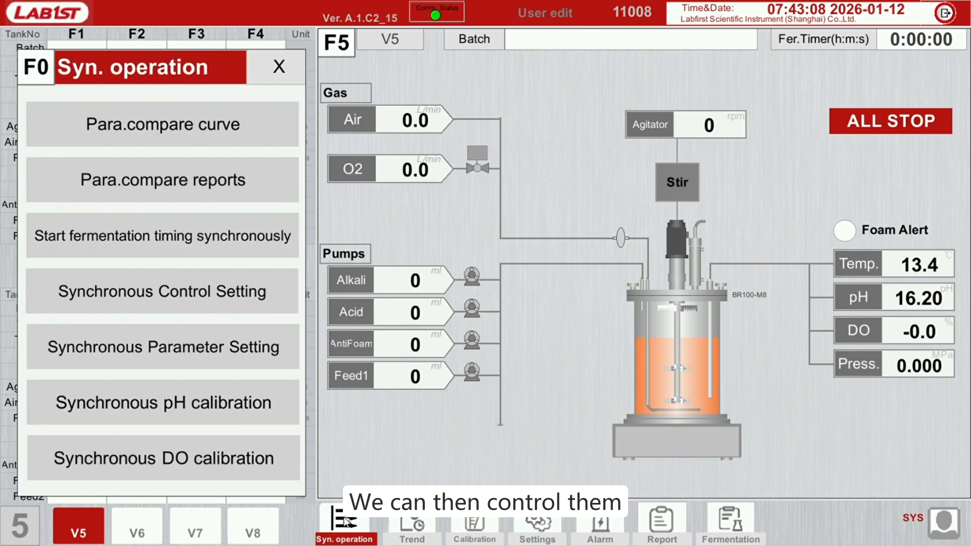
{"action": "left_click", "coordinate": [178, 296]}
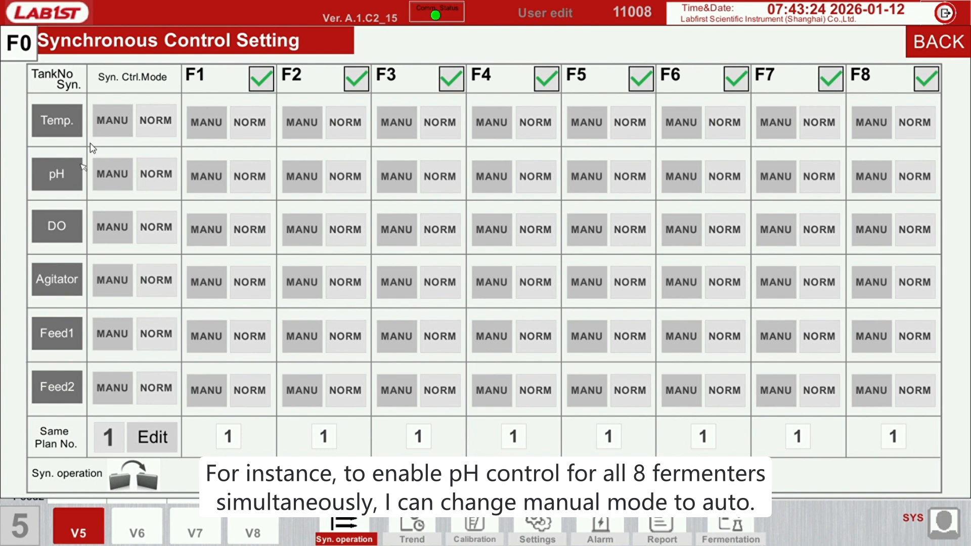
{"action": "left_click", "coordinate": [117, 181]}
{"action": "left_click", "coordinate": [438, 286]}
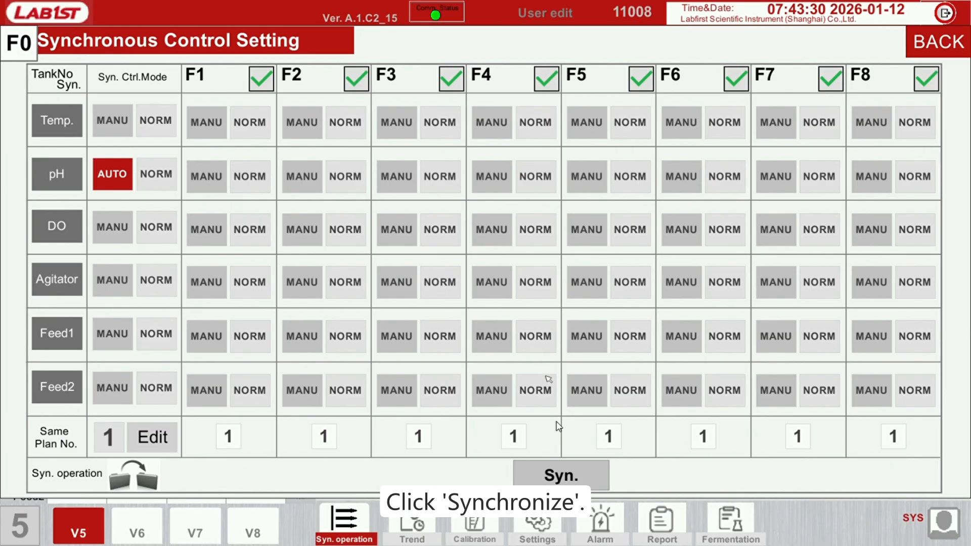
{"action": "left_click", "coordinate": [568, 477]}
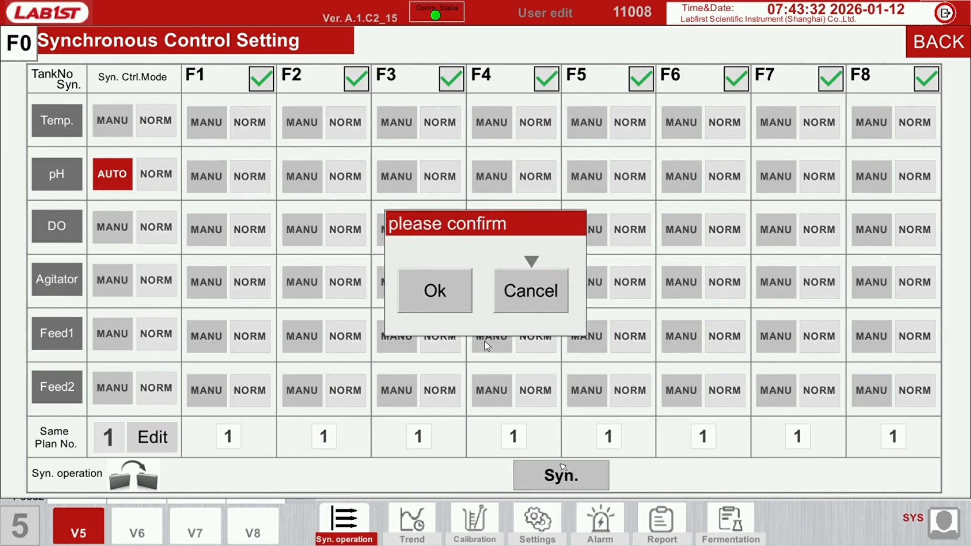
{"action": "left_click", "coordinate": [438, 292]}
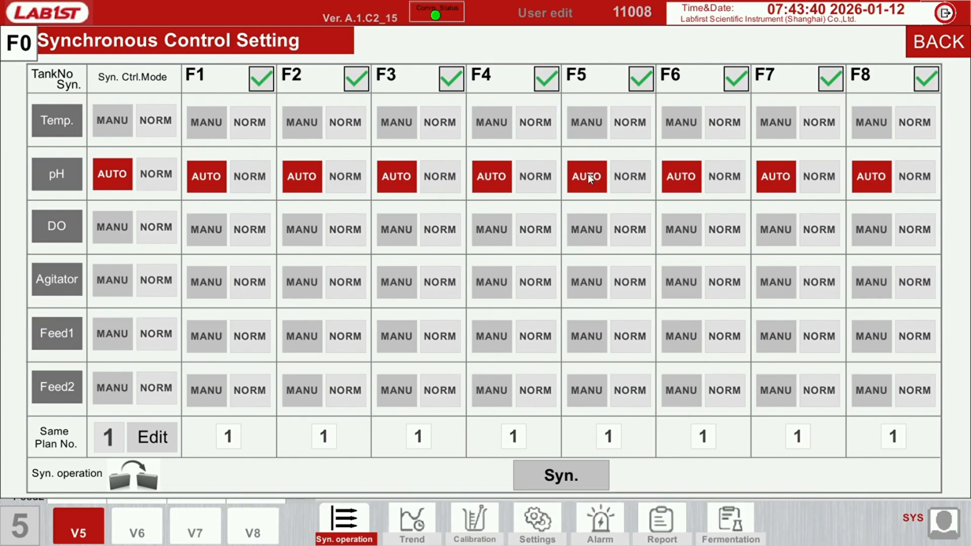
Exclude tanks F5, F6, F7 and F8 from the control synchronization
{"action": "left_click", "coordinate": [642, 80]}
{"action": "left_click", "coordinate": [731, 80]}
{"action": "left_click", "coordinate": [831, 79]}
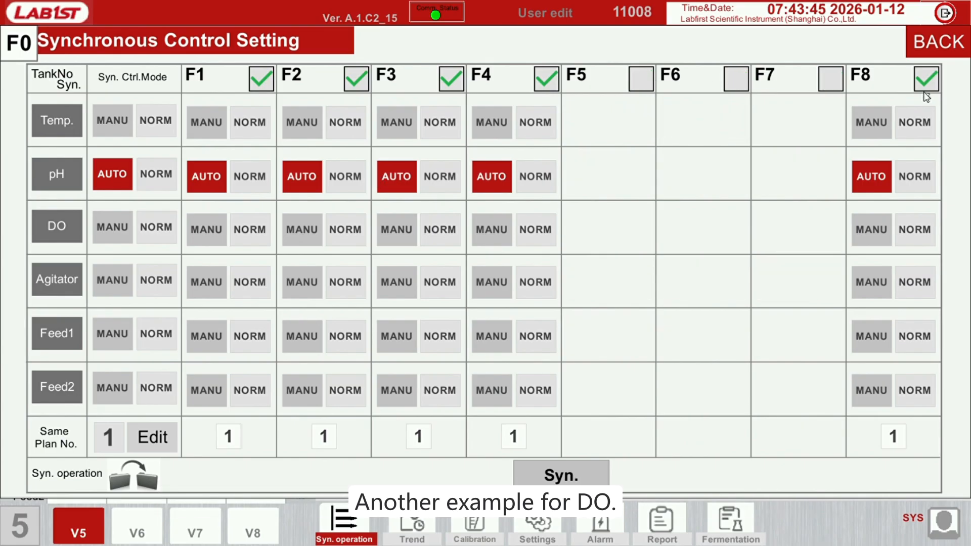
{"action": "left_click", "coordinate": [926, 87]}
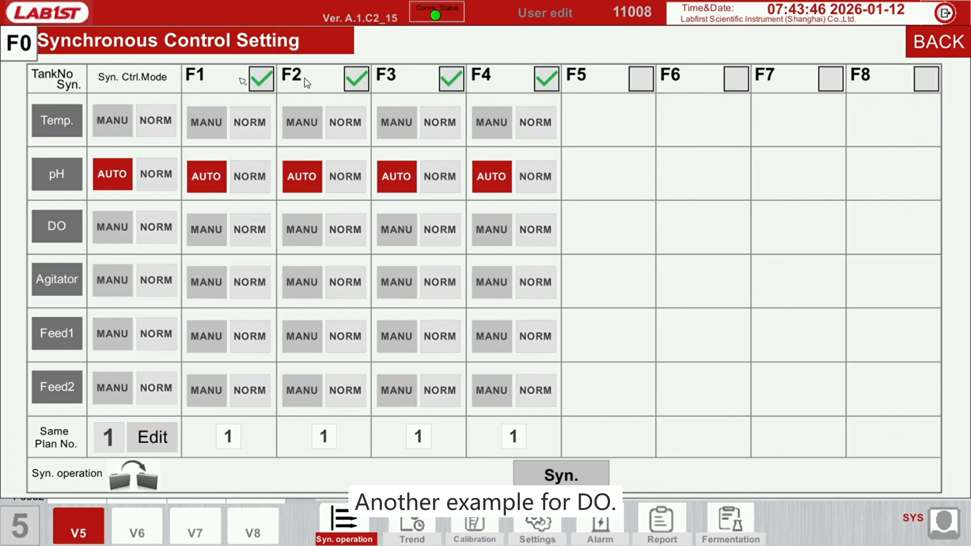
Set the shared DO control mode to AUTO and synchronize it to tanks F1 to F4, confirming
{"action": "left_click", "coordinate": [124, 226]}
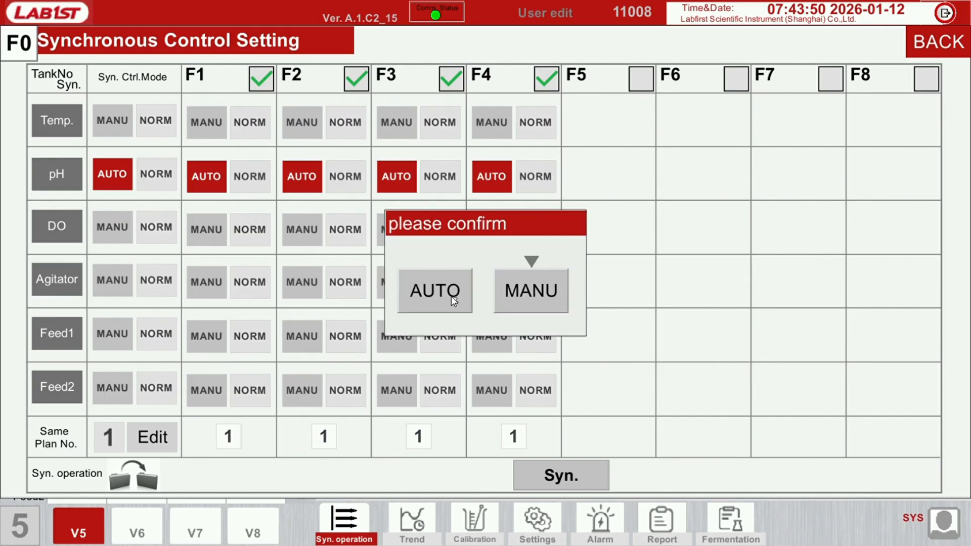
{"action": "left_click", "coordinate": [436, 291]}
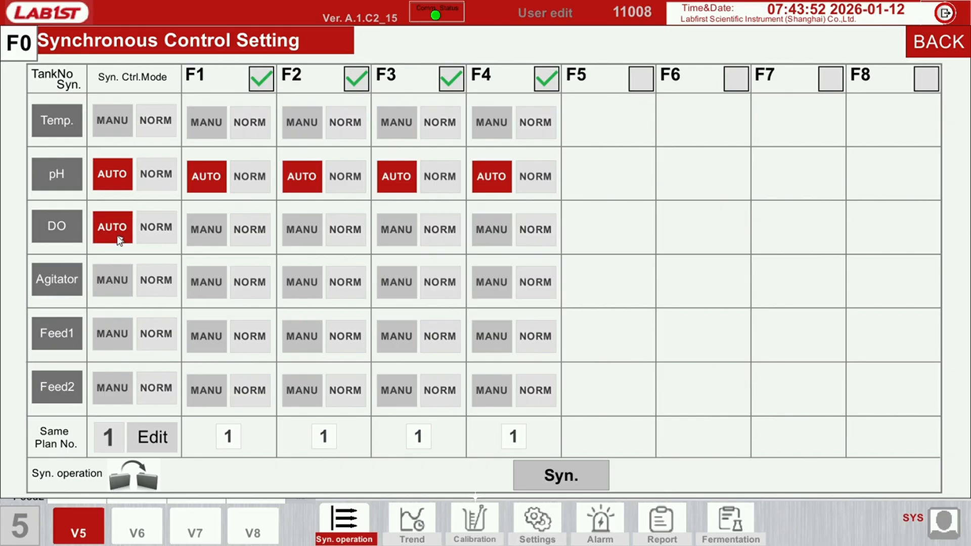
{"action": "left_click", "coordinate": [560, 479]}
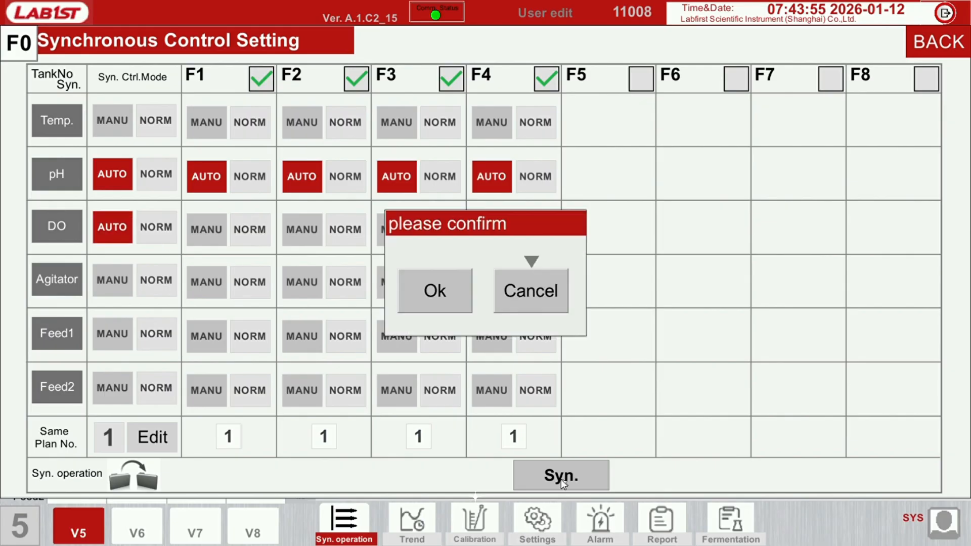
{"action": "left_click", "coordinate": [452, 297]}
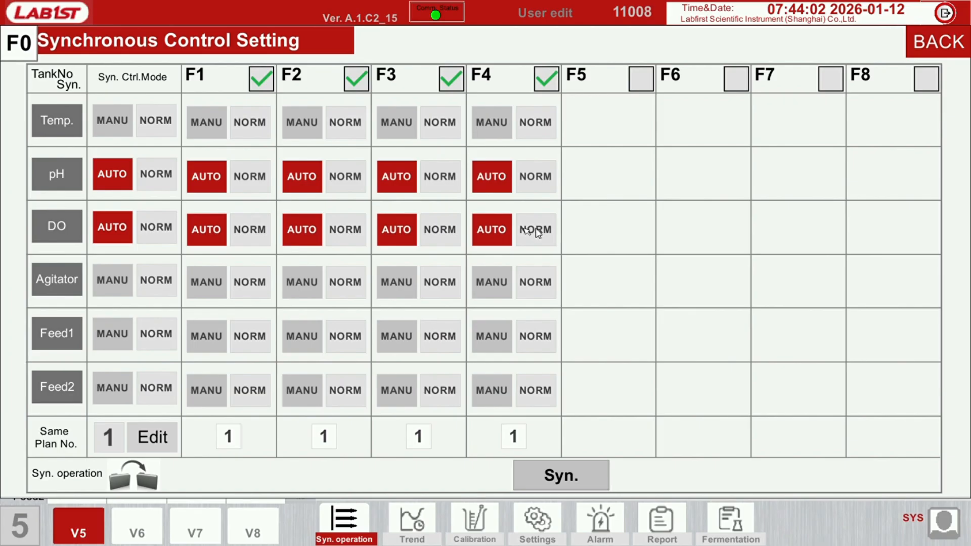
Include tanks F5, F6, F7 and F8 in the control synchronization again
{"action": "left_click", "coordinate": [642, 79]}
{"action": "left_click", "coordinate": [735, 80]}
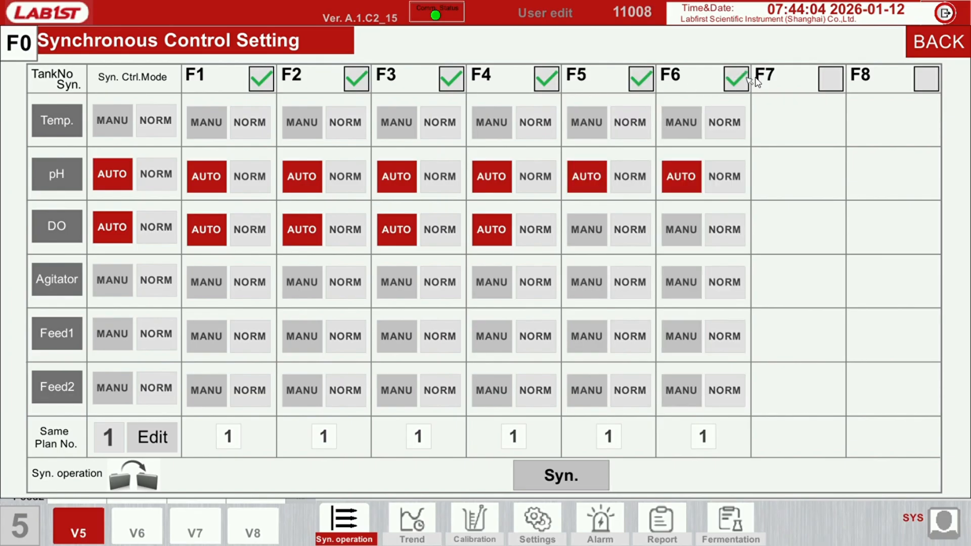
{"action": "left_click", "coordinate": [825, 81]}
{"action": "left_click", "coordinate": [931, 89]}
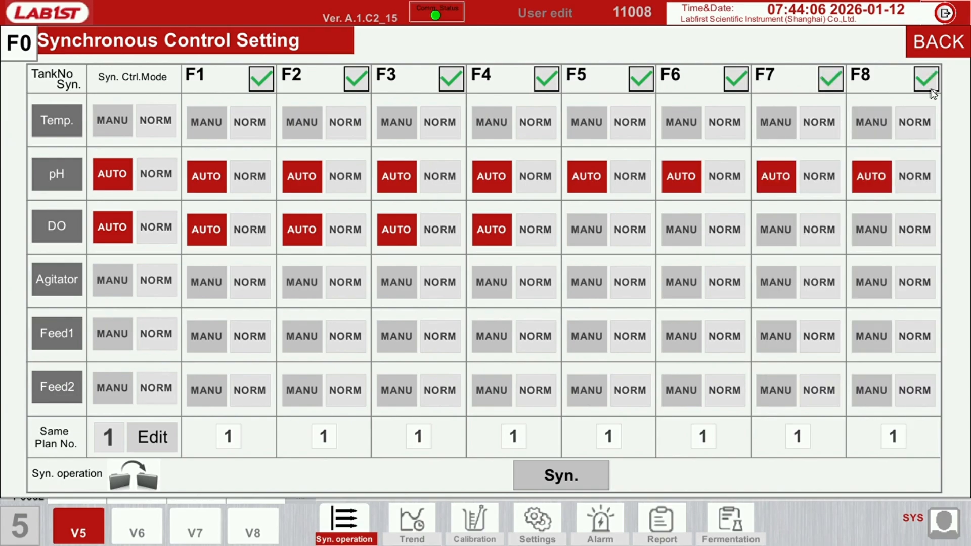
Set the shared pH and DO control modes to MANU and synchronize them to all eight tanks, confirming
{"action": "left_click", "coordinate": [119, 174]}
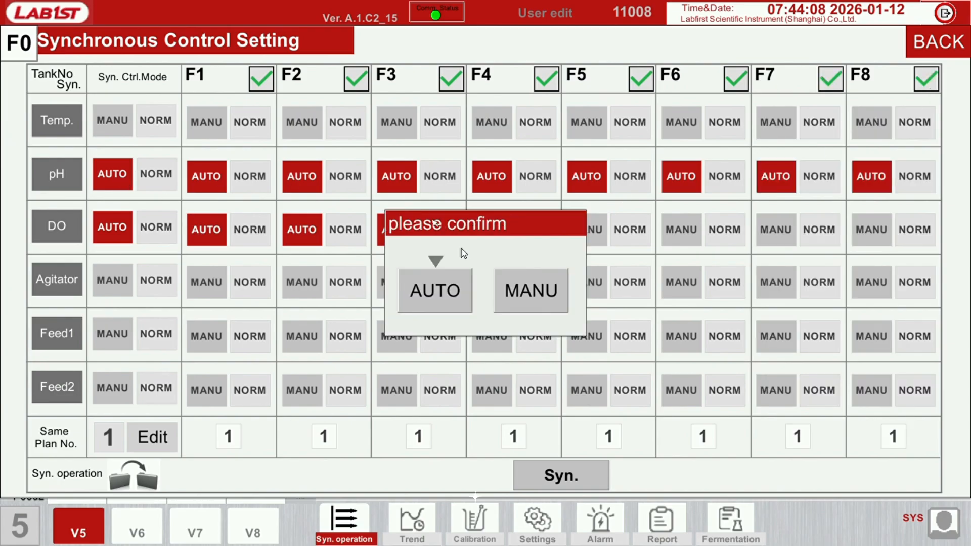
{"action": "left_click", "coordinate": [545, 289]}
{"action": "left_click", "coordinate": [108, 227]}
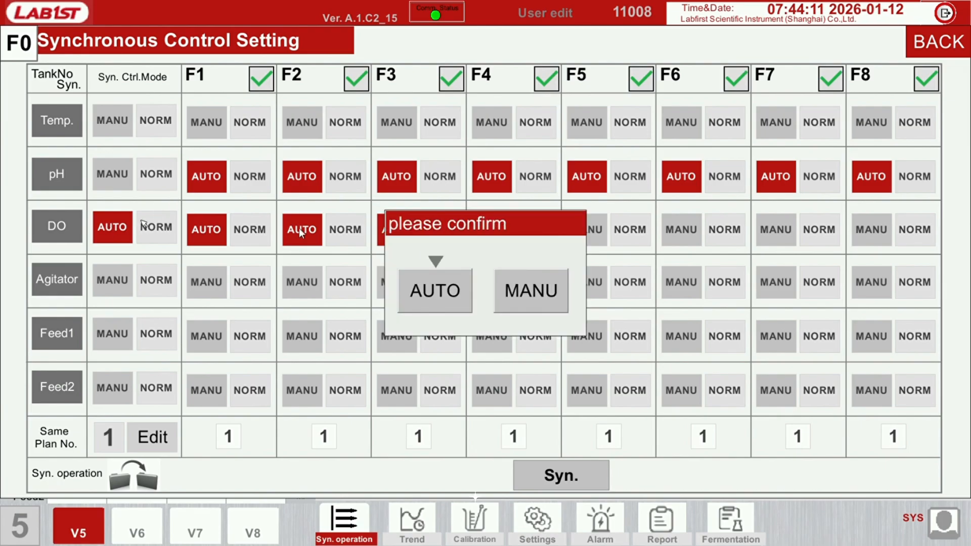
{"action": "left_click", "coordinate": [521, 288]}
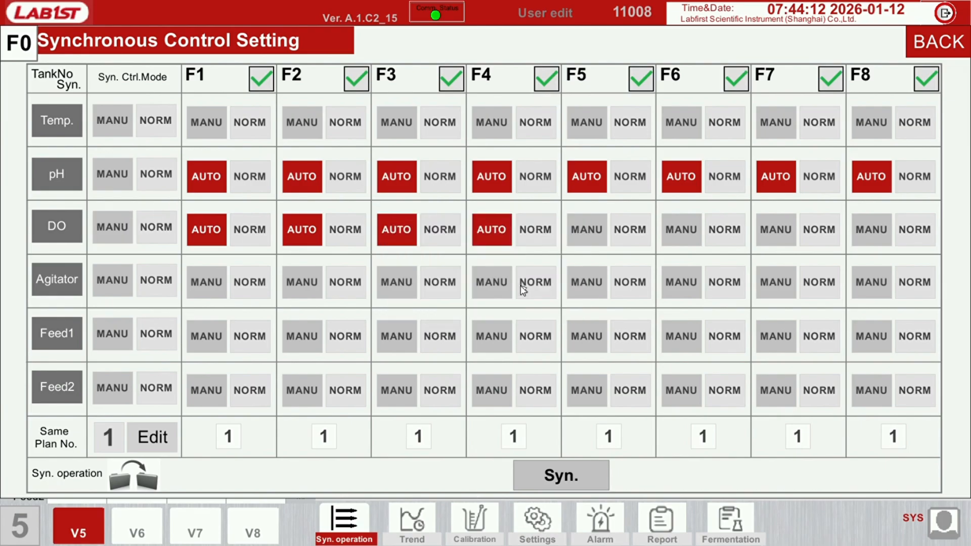
{"action": "left_click", "coordinate": [559, 473]}
{"action": "left_click", "coordinate": [431, 297]}
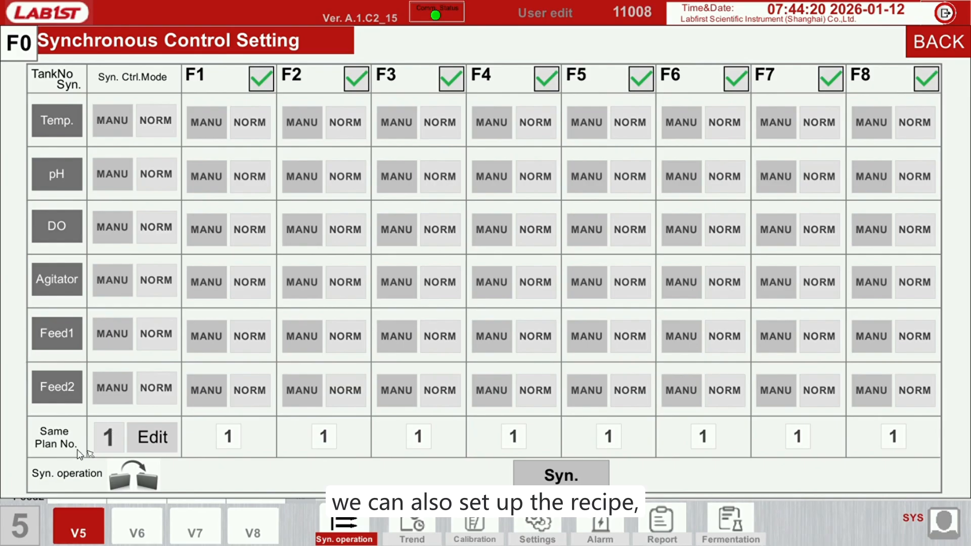
Set the shared plan number to 24 and synchronize it to all eight tanks, confirming
{"action": "left_click", "coordinate": [113, 436]}
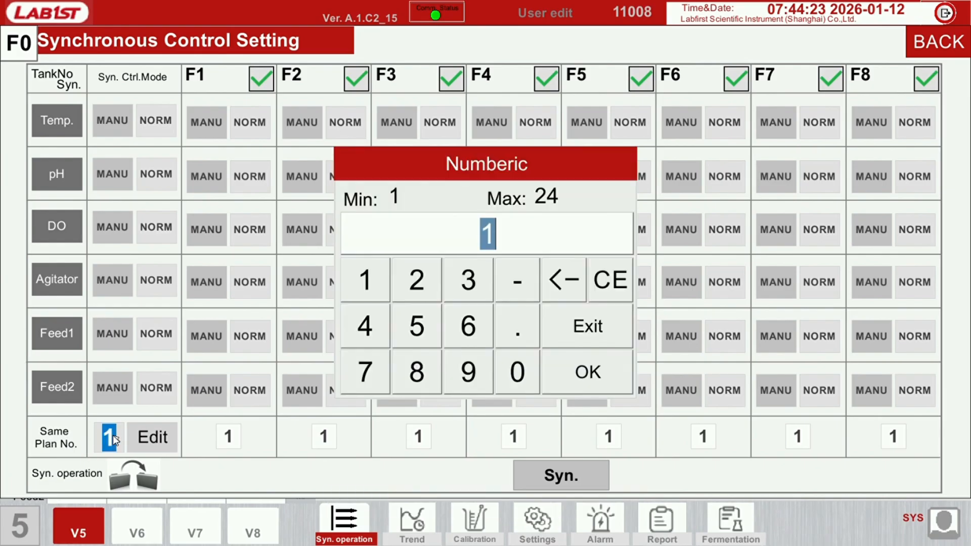
{"action": "left_click", "coordinate": [372, 274]}
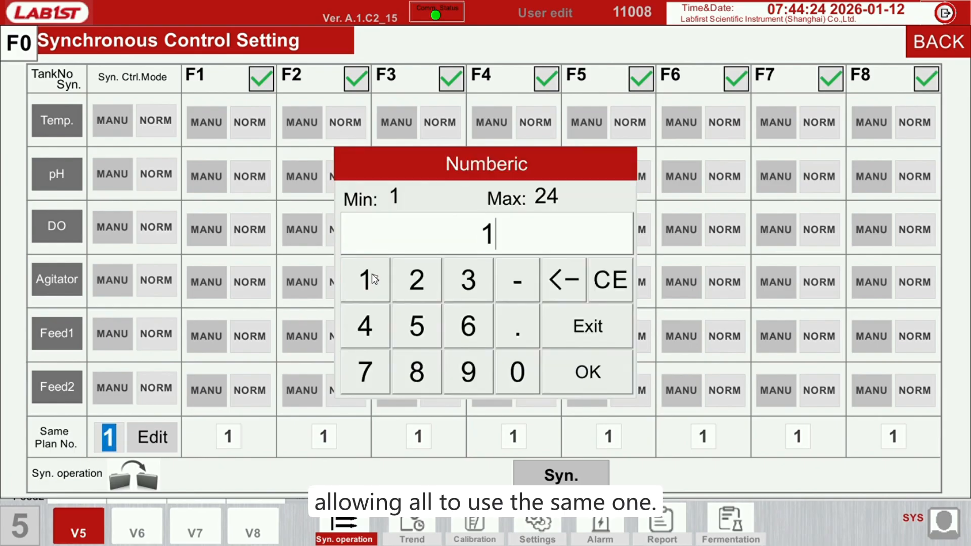
{"action": "left_click", "coordinate": [590, 374]}
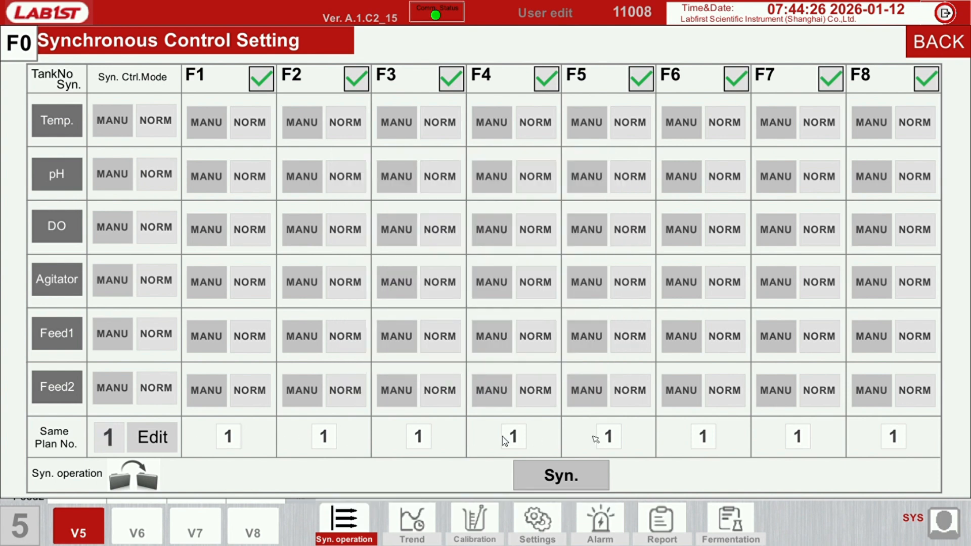
{"action": "left_click", "coordinate": [101, 437]}
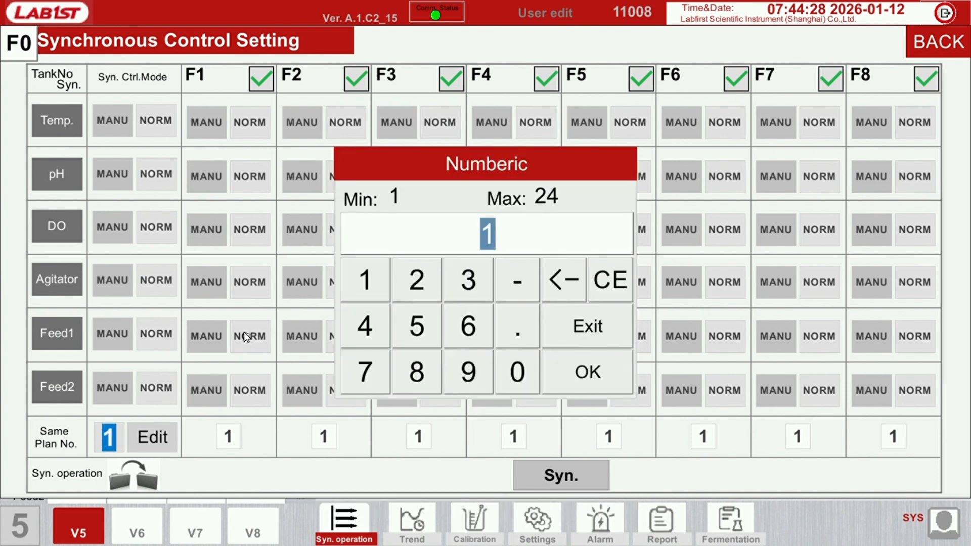
{"action": "type", "text": "24"}
{"action": "left_click", "coordinate": [616, 371]}
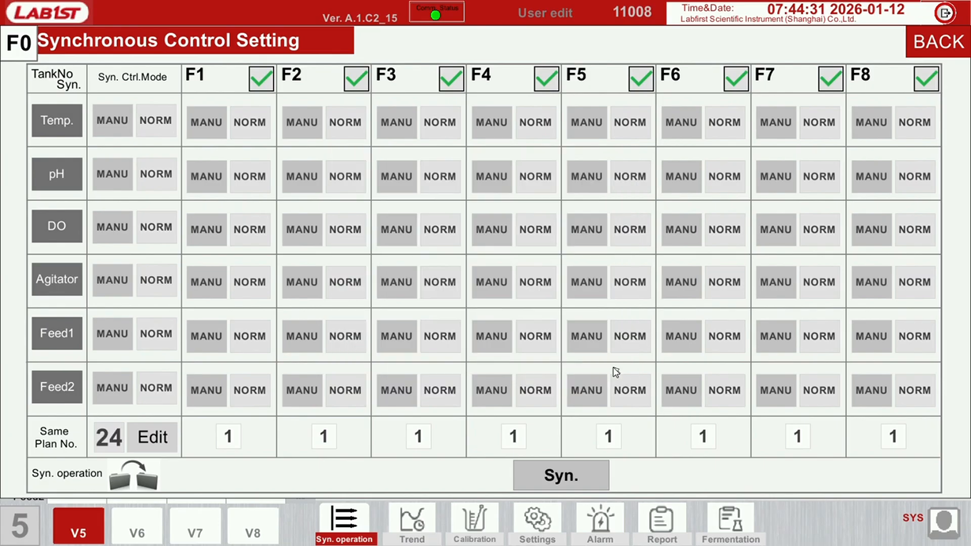
{"action": "left_click", "coordinate": [569, 478]}
{"action": "left_click", "coordinate": [441, 293]}
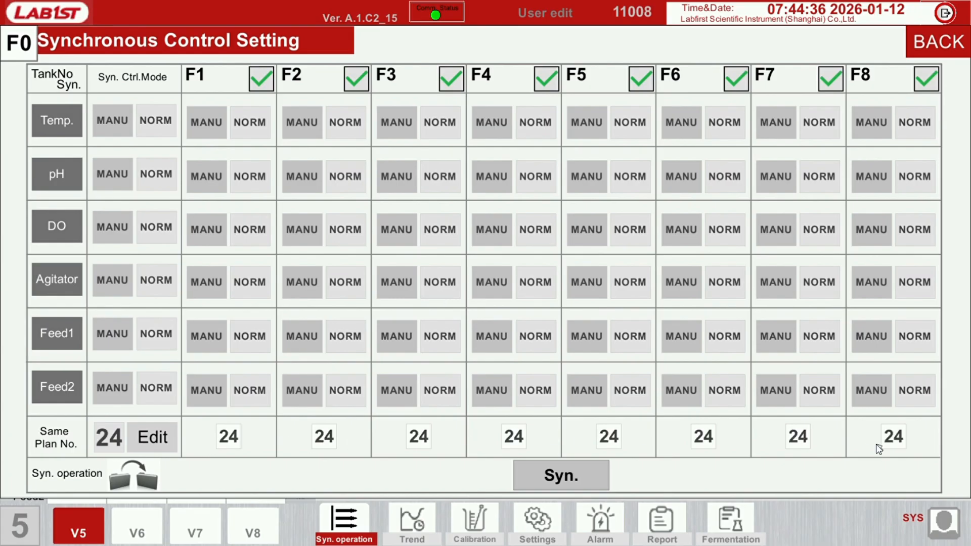
Set the shared plan number to 1, synchronize it to all eight tanks and return to the tank overview
{"action": "left_click", "coordinate": [109, 438]}
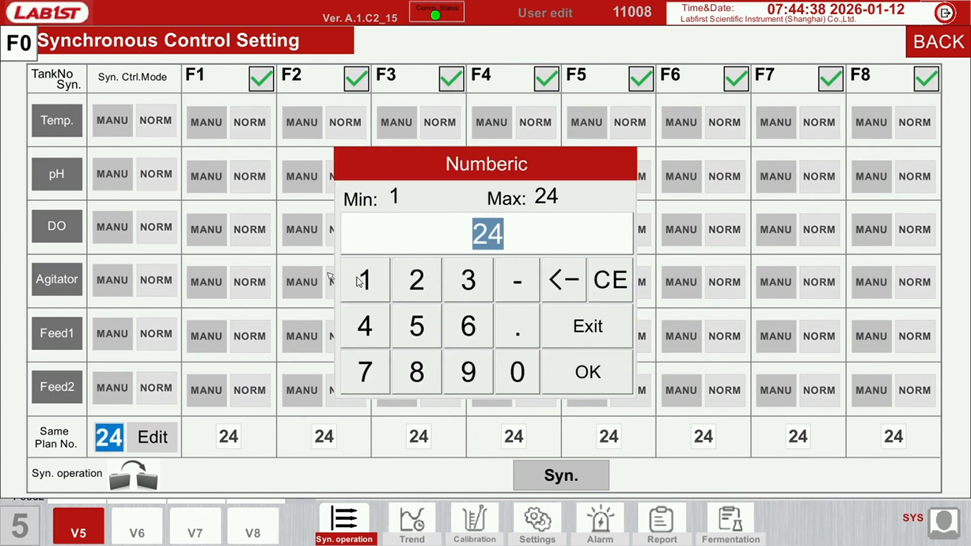
{"action": "left_click", "coordinate": [358, 277]}
{"action": "left_click", "coordinate": [577, 380]}
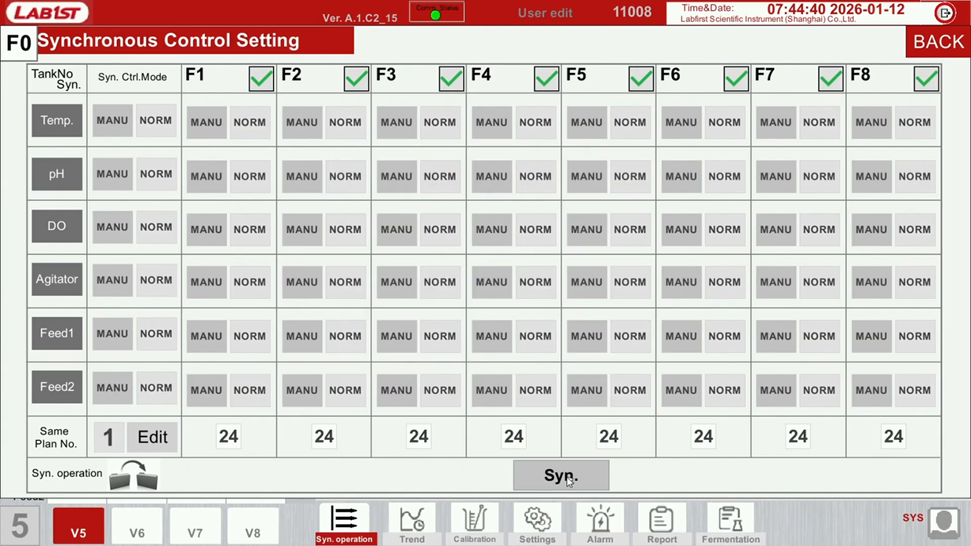
{"action": "left_click", "coordinate": [570, 477]}
{"action": "left_click", "coordinate": [463, 293]}
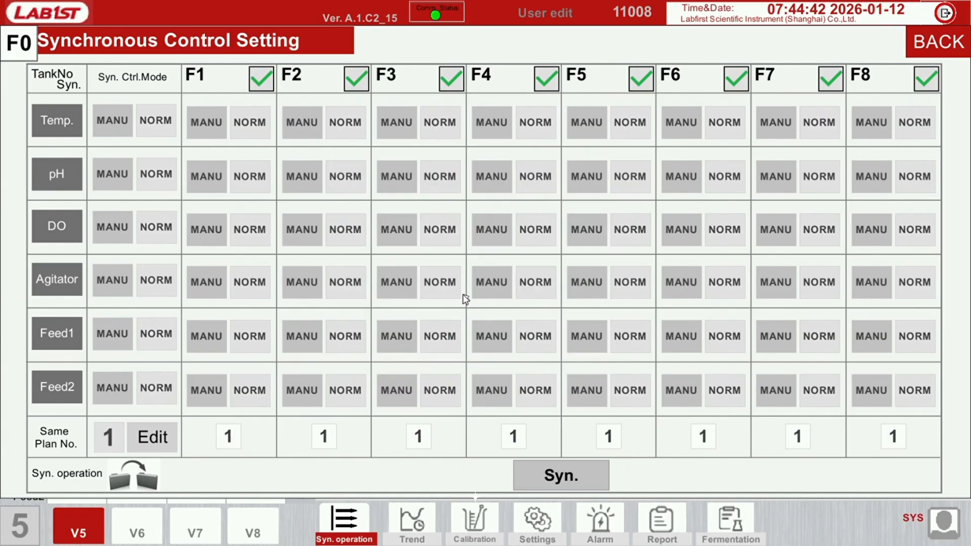
{"action": "left_click", "coordinate": [937, 39]}
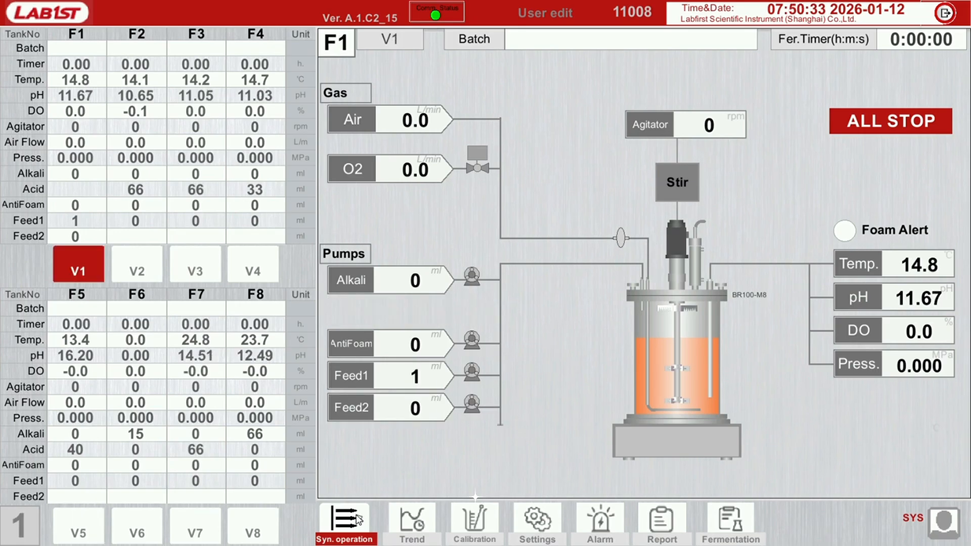
Open the synchronous pH calibration and bring up the sensor number entry for tank F8, leaving it without a change
{"action": "left_click", "coordinate": [359, 519]}
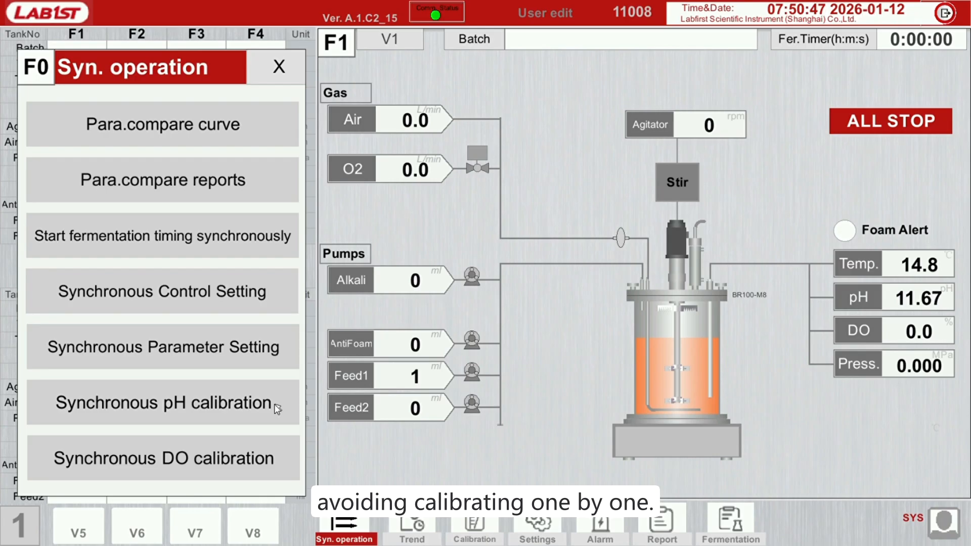
{"action": "left_click", "coordinate": [235, 404]}
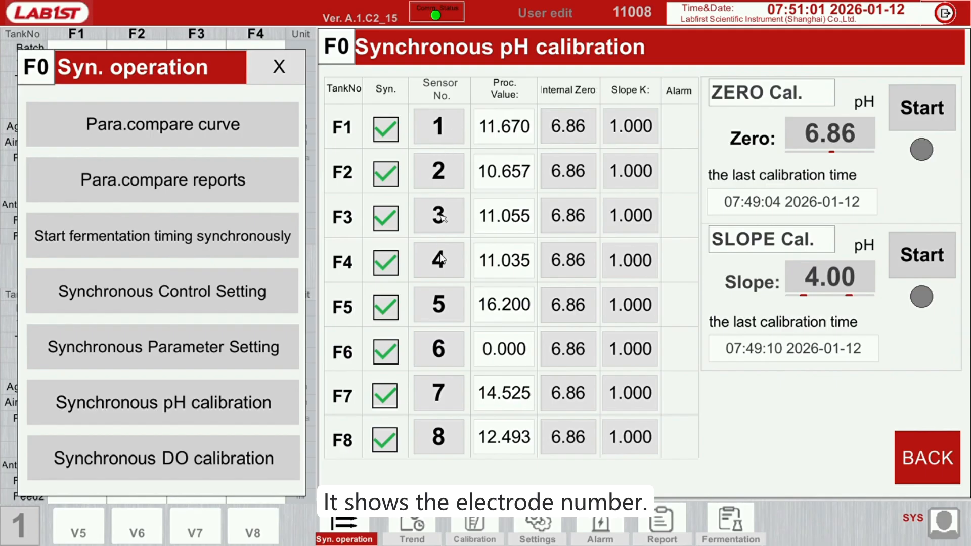
{"action": "left_click", "coordinate": [444, 436]}
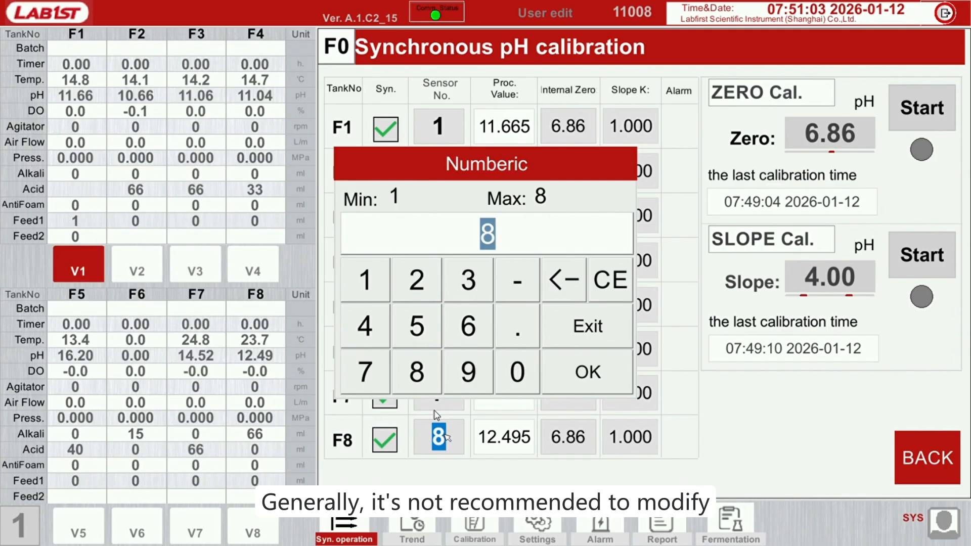
{"action": "left_click", "coordinate": [602, 330]}
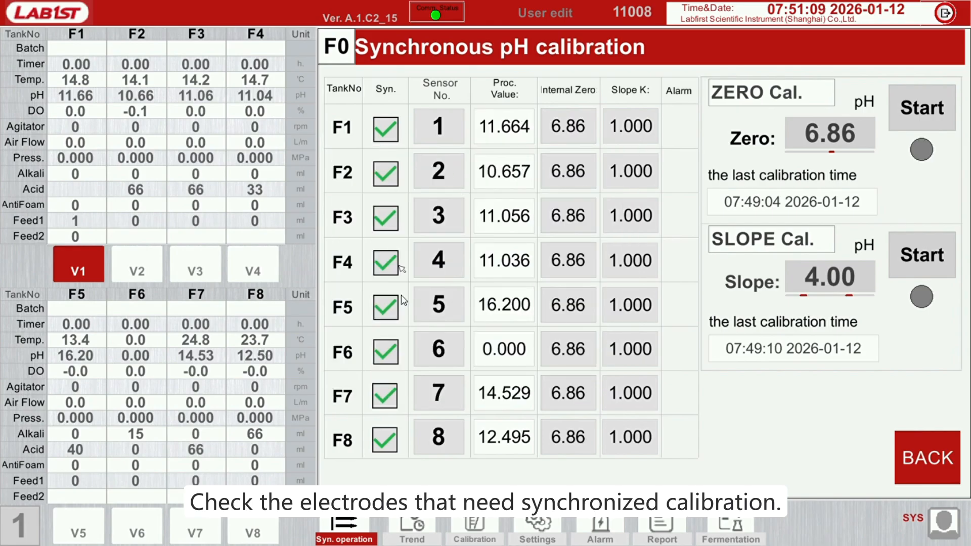
Exclude tanks F8 and F7 from the synchronous pH calibration and include both again
{"action": "left_click", "coordinate": [388, 440]}
{"action": "left_click", "coordinate": [387, 402]}
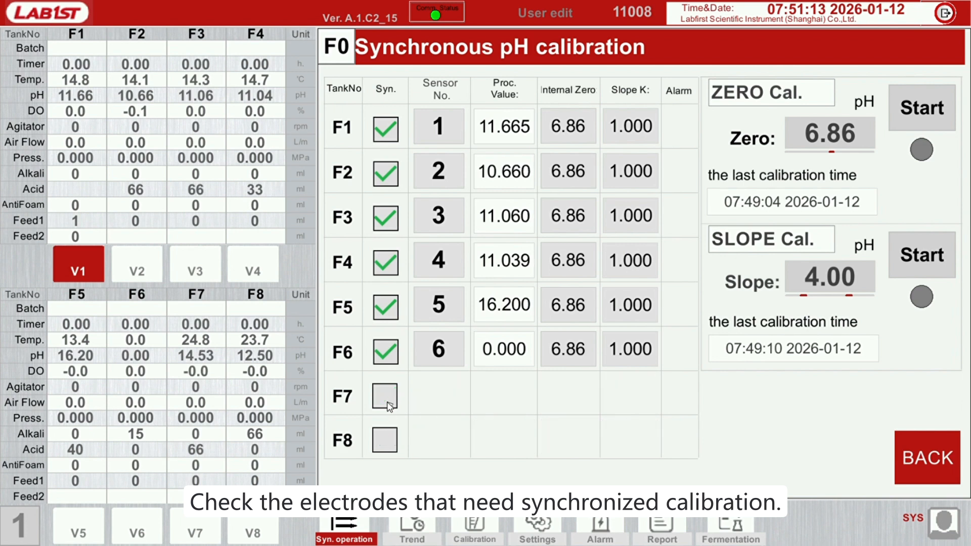
{"action": "left_click", "coordinate": [387, 396]}
{"action": "left_click", "coordinate": [390, 438]}
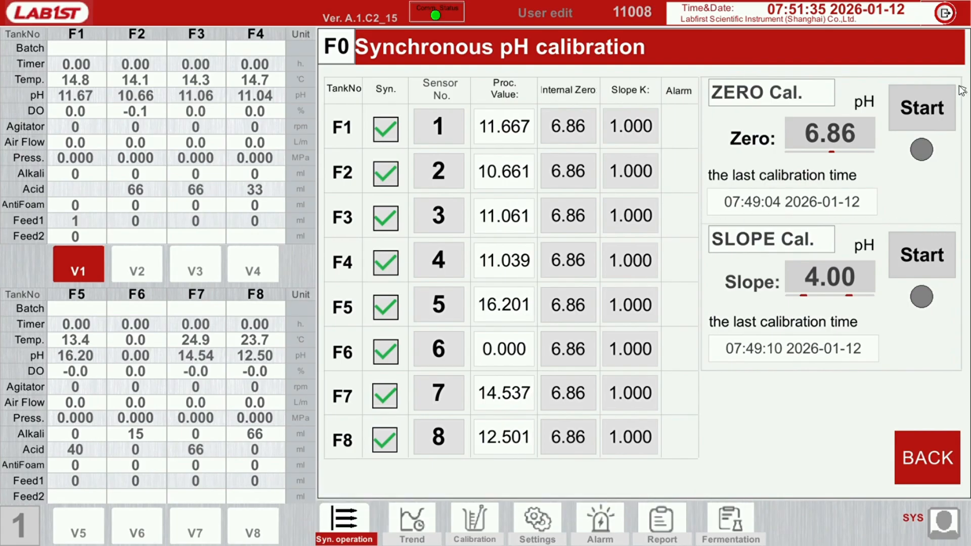
Set the pH value for the zero calibration to 7.00
{"action": "left_click", "coordinate": [840, 139]}
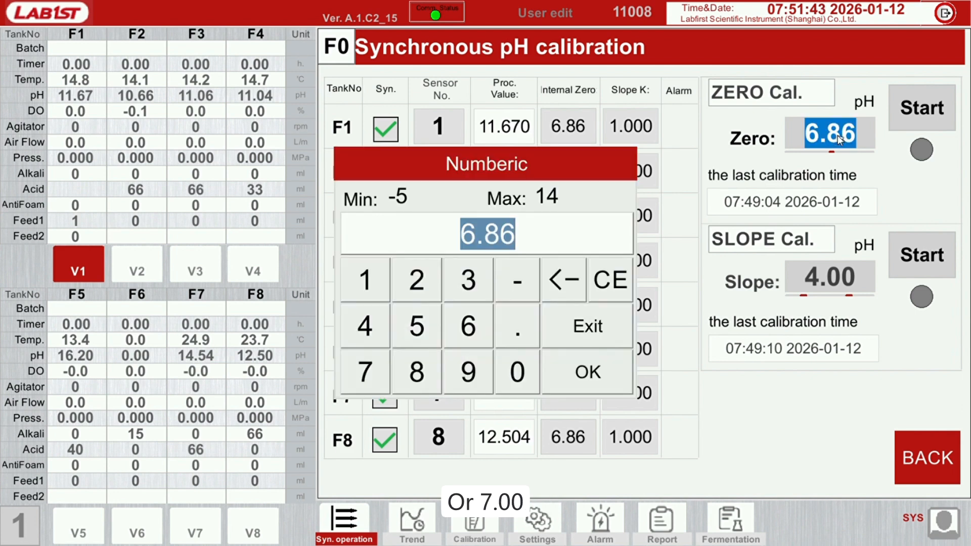
{"action": "type", "text": "7.00"}
{"action": "key", "text": "Return"}
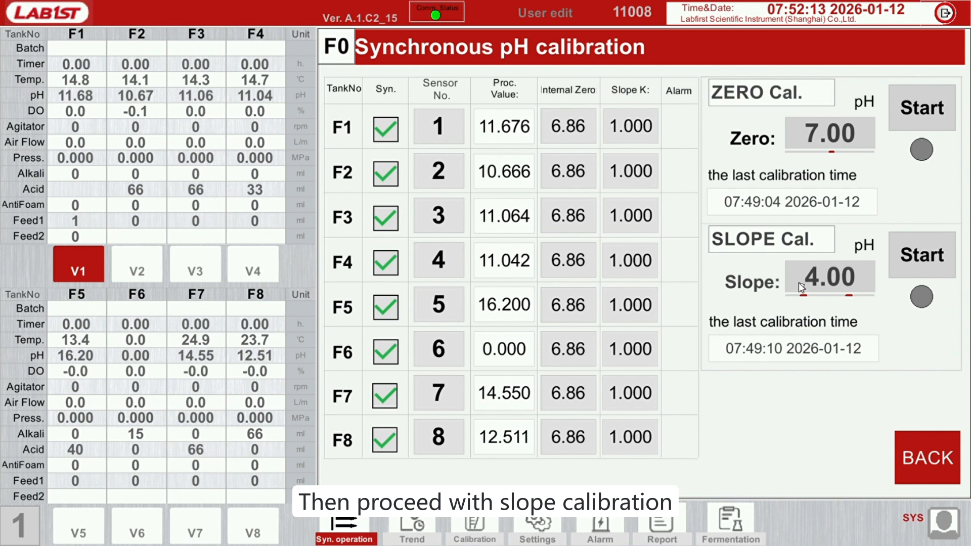
Set the slope calibration pH to 4.00 and limit the synchronous pH calibration to tanks F1 and F2
{"action": "left_click", "coordinate": [822, 279]}
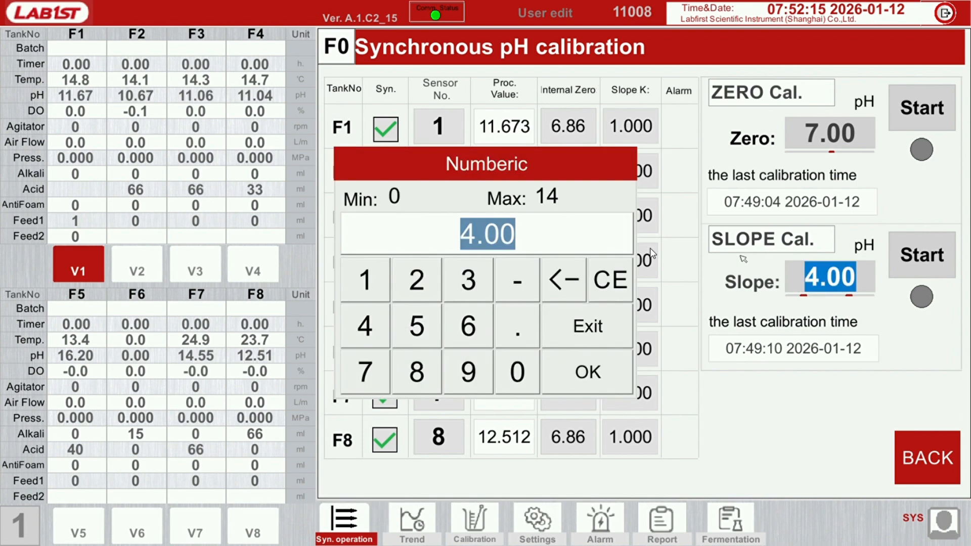
{"action": "left_click", "coordinate": [589, 370]}
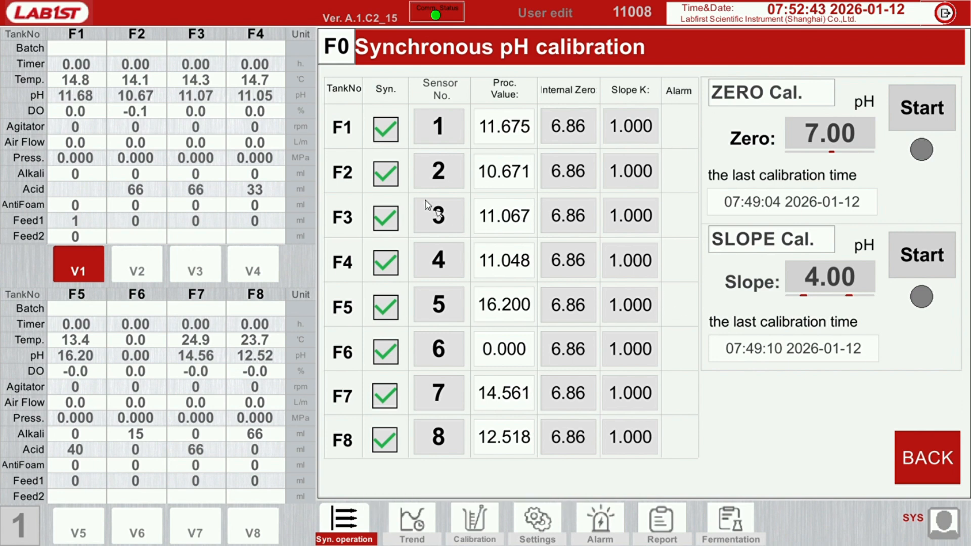
{"action": "left_click", "coordinate": [388, 169]}
{"action": "left_click", "coordinate": [387, 218]}
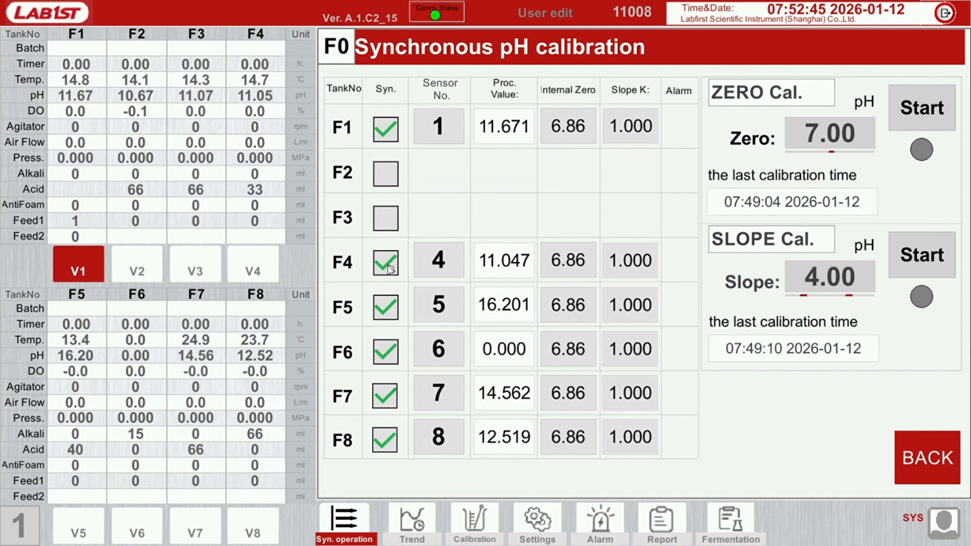
{"action": "left_click", "coordinate": [389, 269]}
{"action": "left_click", "coordinate": [386, 307]}
{"action": "left_click", "coordinate": [386, 353]}
{"action": "left_click", "coordinate": [385, 396]}
{"action": "left_click", "coordinate": [383, 438]}
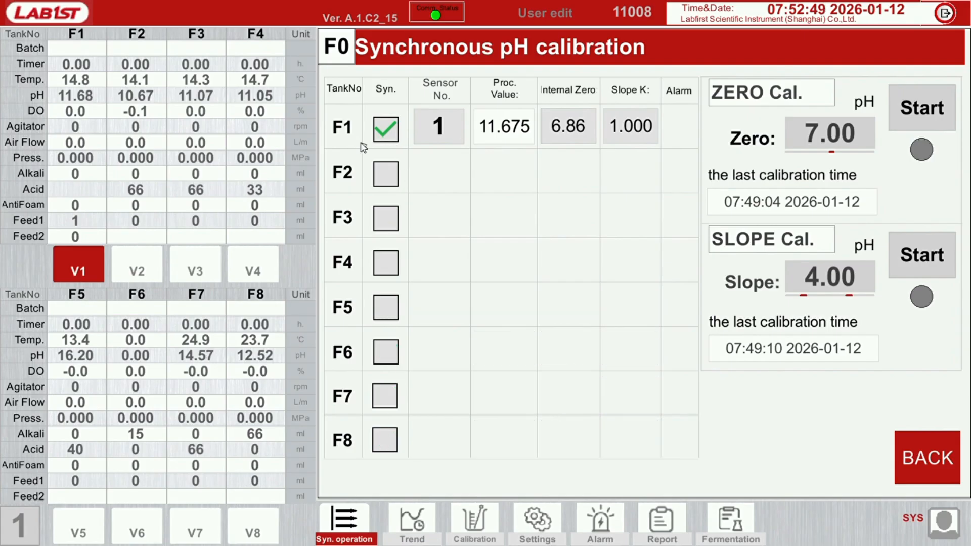
{"action": "left_click", "coordinate": [385, 173]}
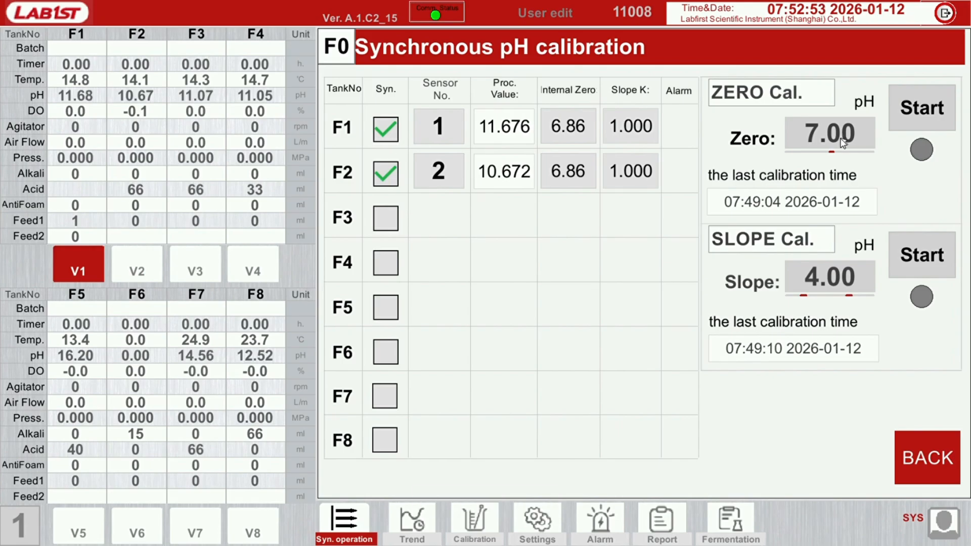
Start and end the synchronous zero calibration at pH 7.00 for tanks F1 and F2, and return to the tank overview
{"action": "left_click", "coordinate": [913, 119]}
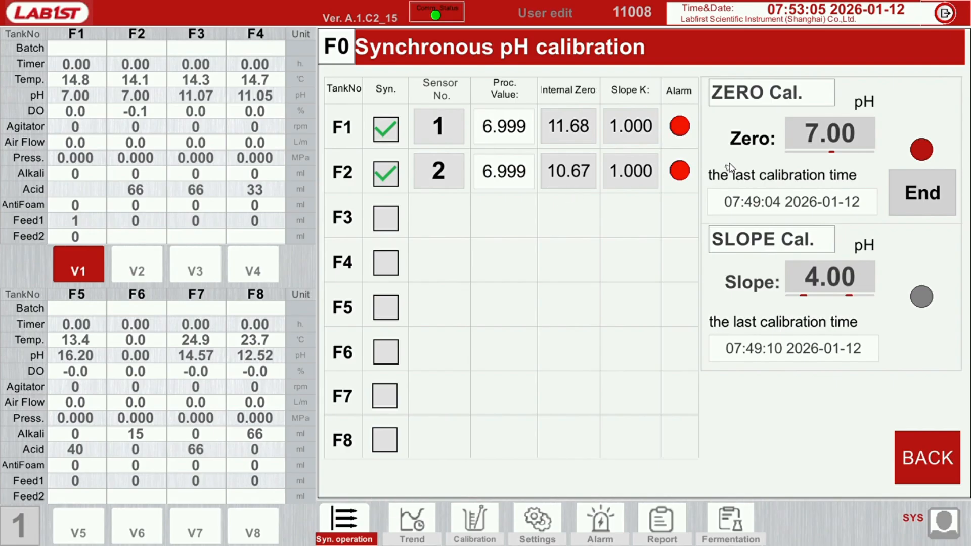
{"action": "left_click", "coordinate": [928, 200]}
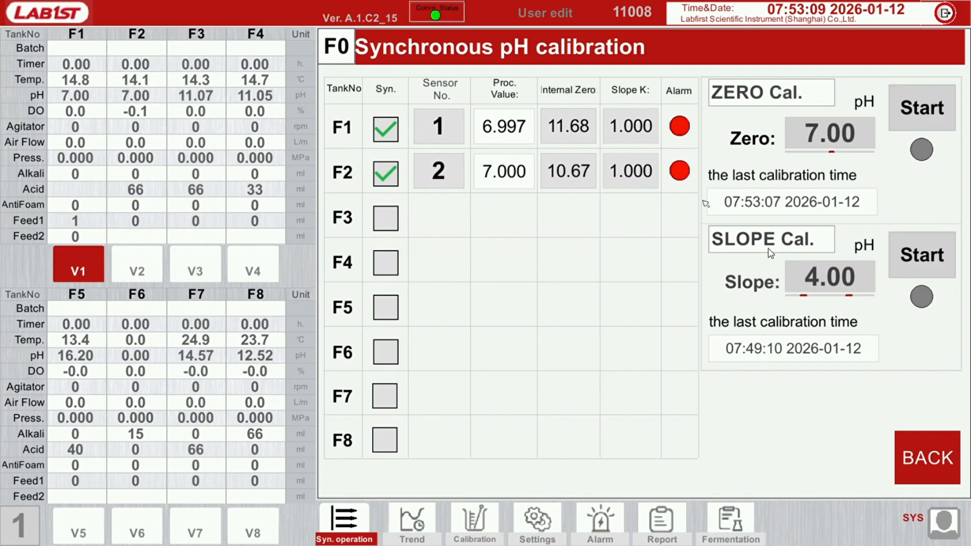
{"action": "left_click", "coordinate": [931, 457]}
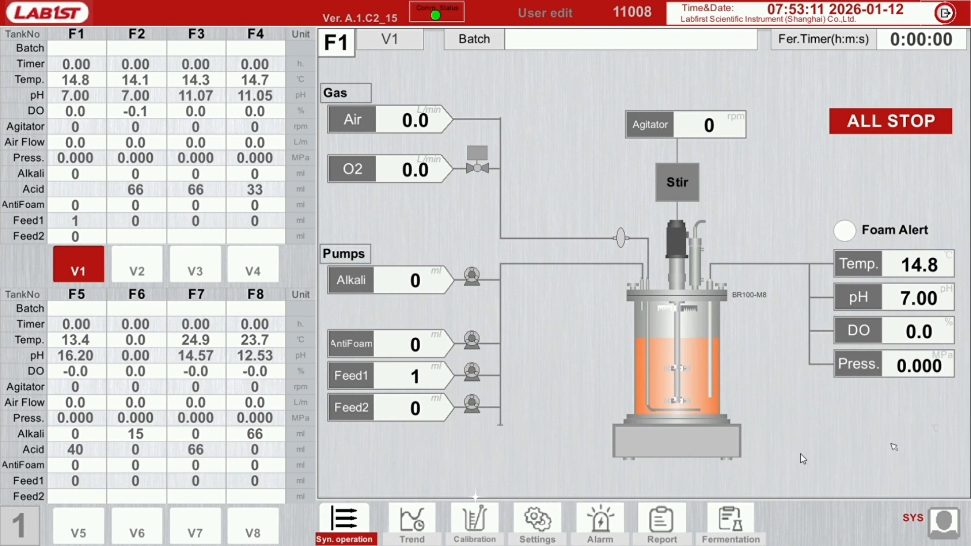
Reset the pH sensor calibration of tank F1 and return to its overview
{"action": "left_click", "coordinate": [474, 524]}
{"action": "left_click", "coordinate": [109, 146]}
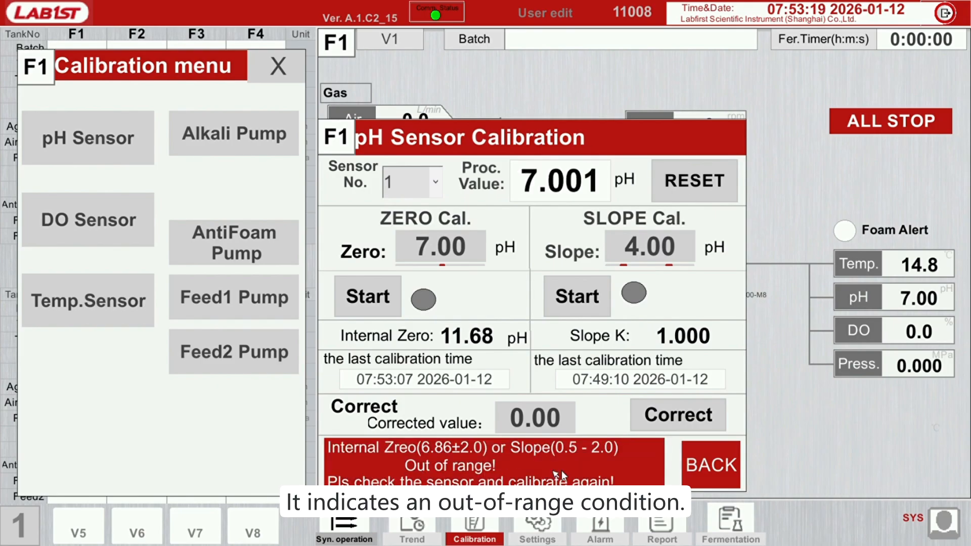
{"action": "left_click", "coordinate": [701, 178]}
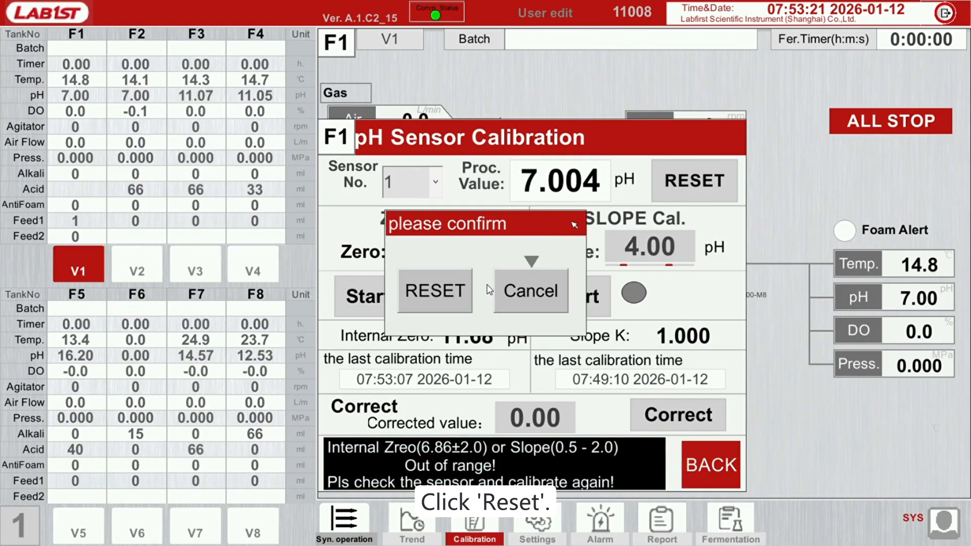
{"action": "left_click", "coordinate": [458, 303]}
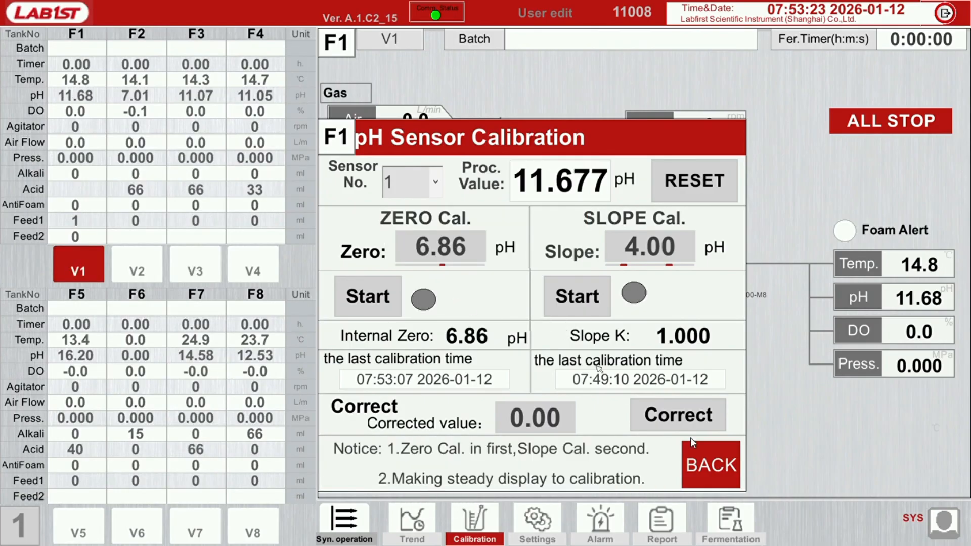
{"action": "left_click", "coordinate": [720, 465]}
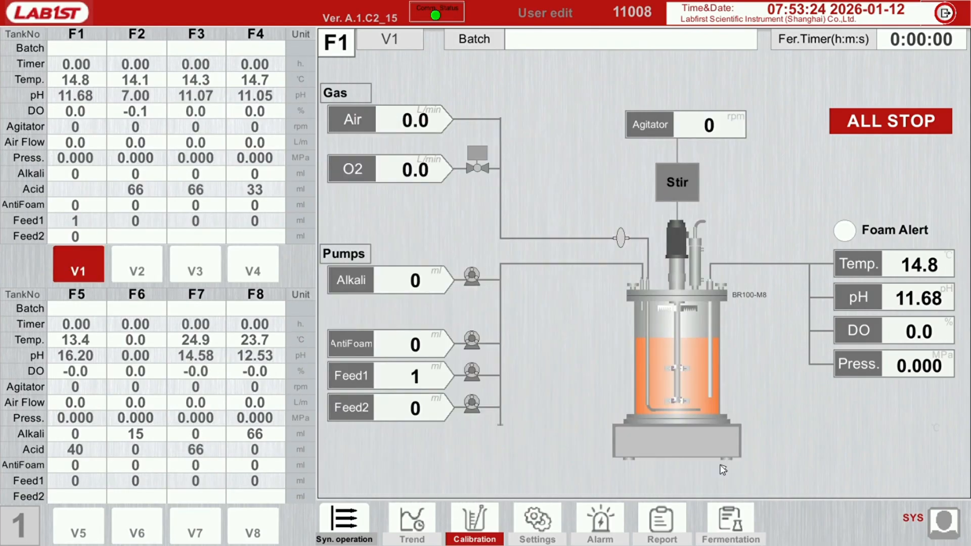
Switch to vessel V2, reset the pH sensor calibration of tank F2 and return to its overview
{"action": "left_click", "coordinate": [143, 262]}
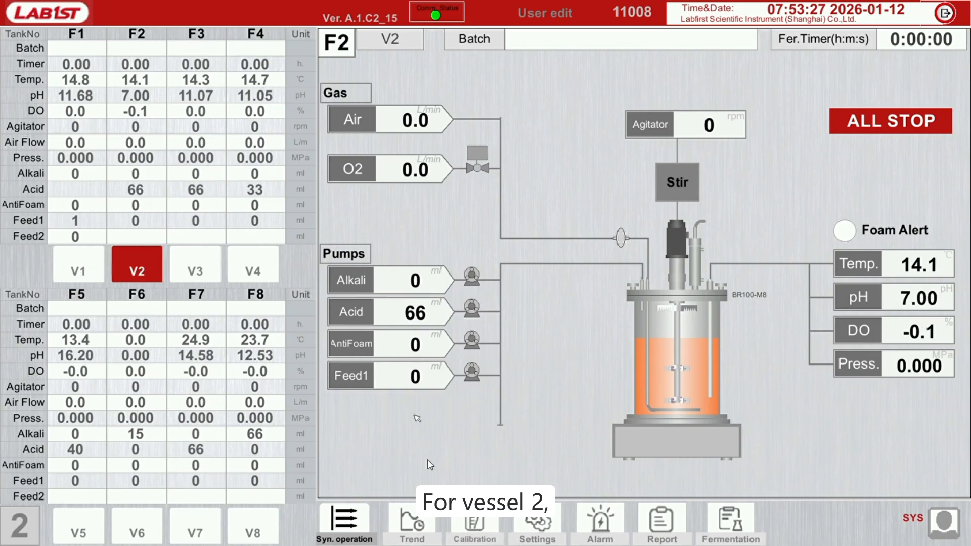
{"action": "left_click", "coordinate": [475, 523]}
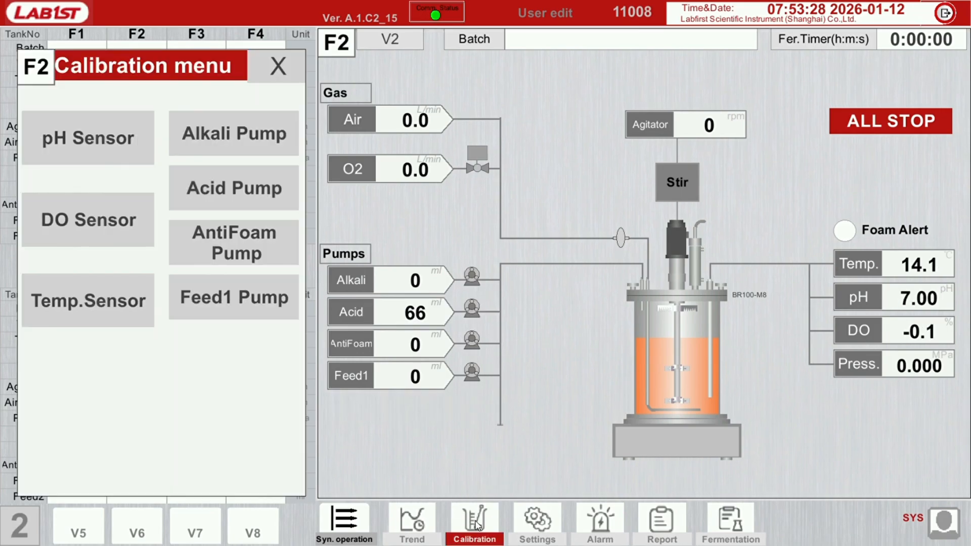
{"action": "left_click", "coordinate": [79, 148]}
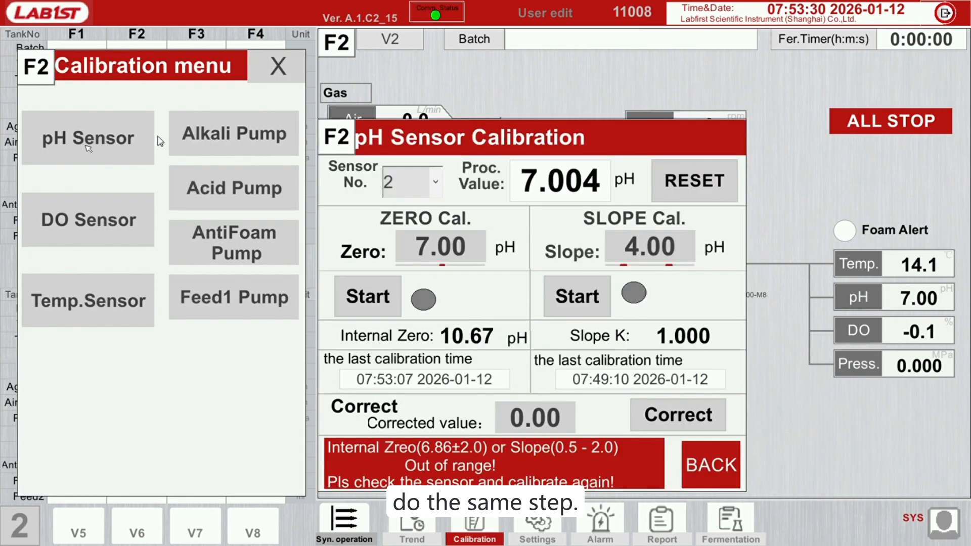
{"action": "left_click", "coordinate": [718, 196]}
{"action": "left_click", "coordinate": [438, 288]}
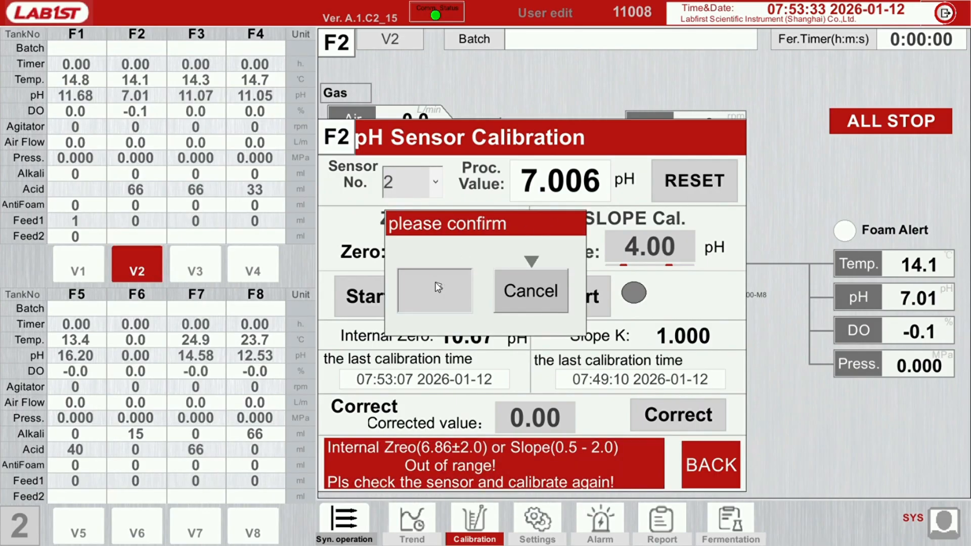
{"action": "left_click", "coordinate": [712, 464]}
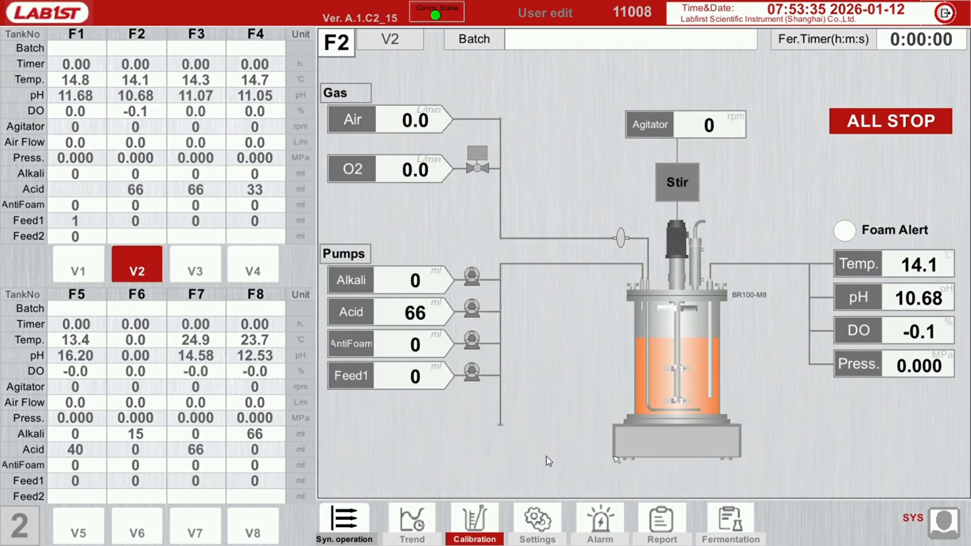
Reopen the synchronous pH calibration, include tanks F3 to F8 again and return to the tank overview
{"action": "left_click", "coordinate": [349, 523]}
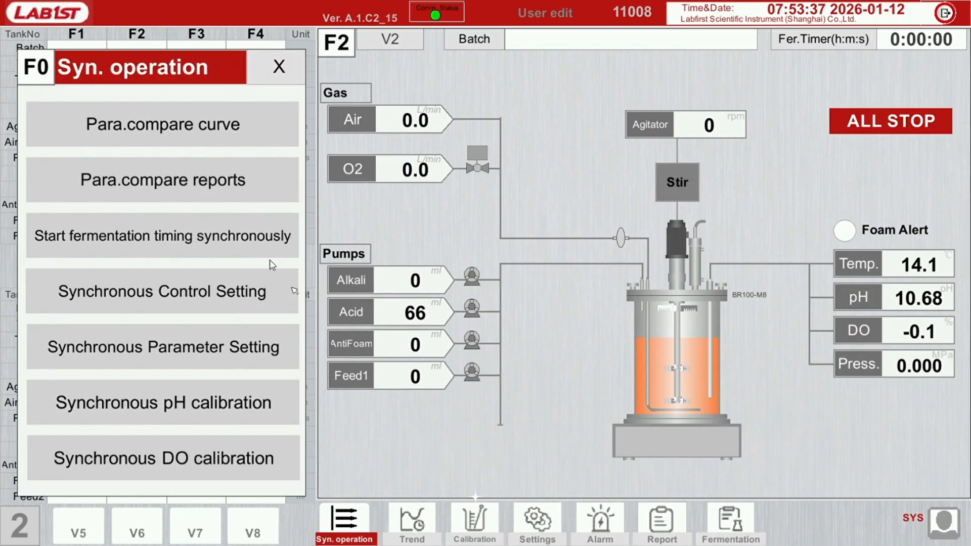
{"action": "left_click", "coordinate": [189, 391]}
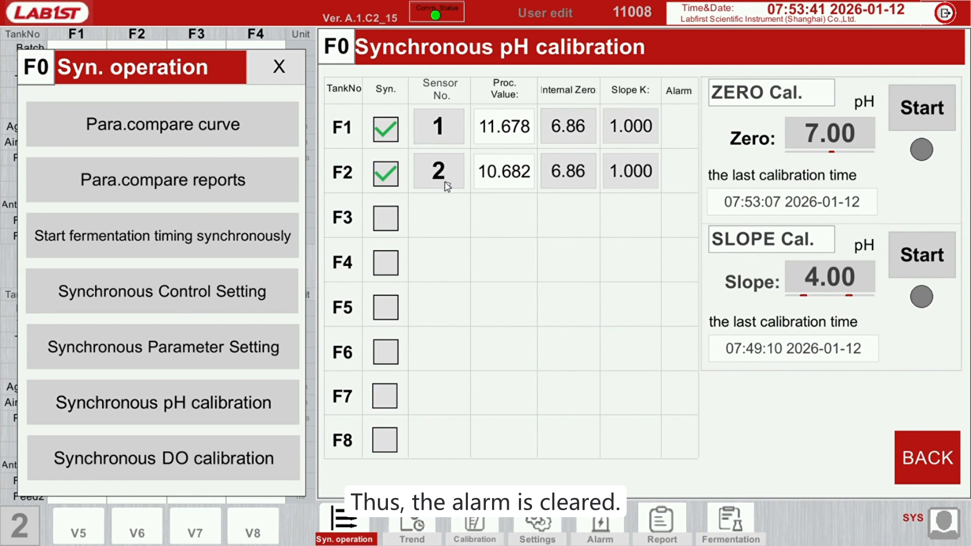
{"action": "left_click", "coordinate": [389, 219]}
{"action": "left_click", "coordinate": [391, 265]}
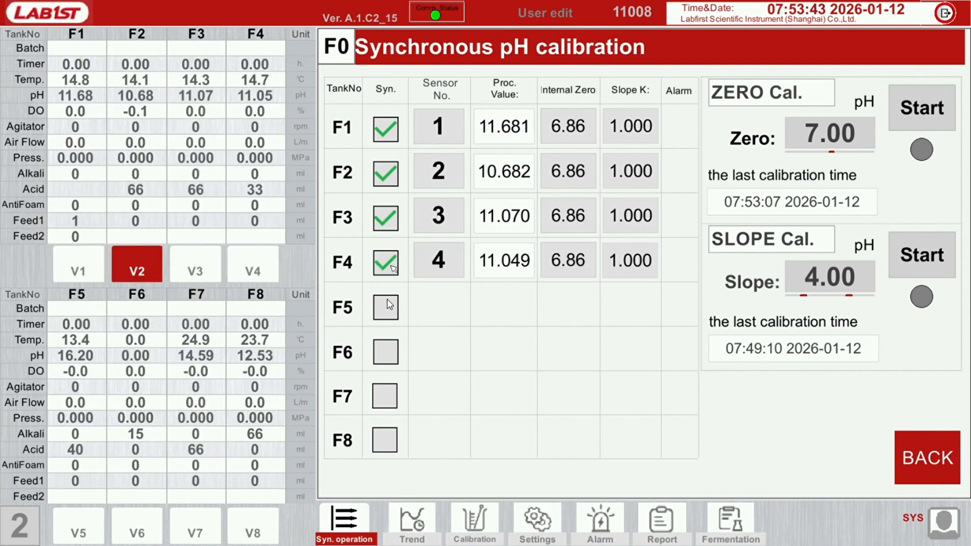
{"action": "left_click", "coordinate": [387, 304]}
{"action": "left_click", "coordinate": [389, 354]}
{"action": "left_click", "coordinate": [389, 395]}
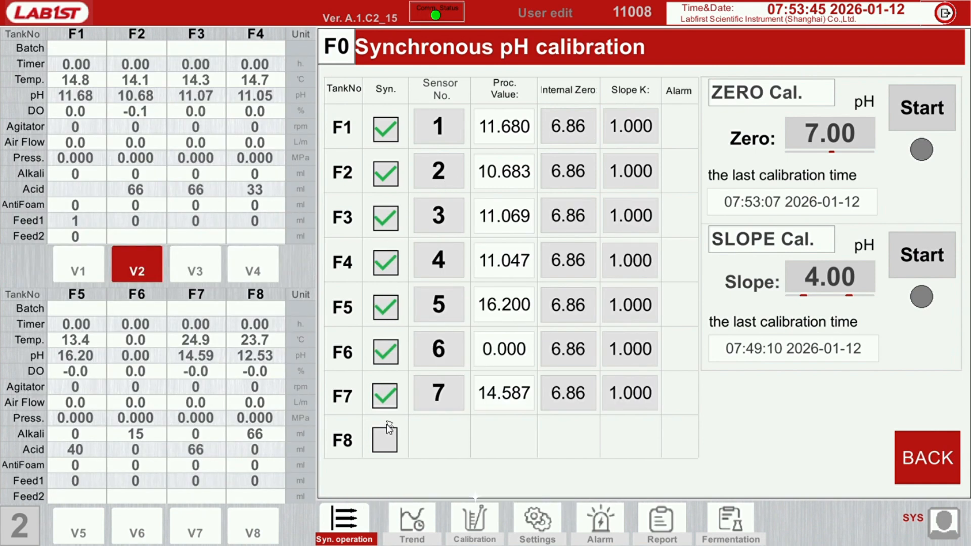
{"action": "left_click", "coordinate": [389, 435]}
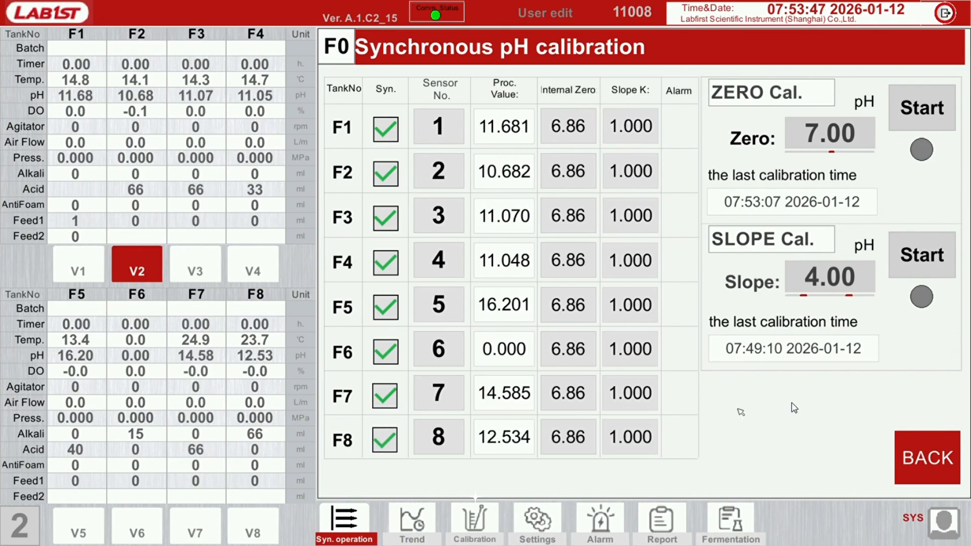
{"action": "left_click", "coordinate": [924, 448]}
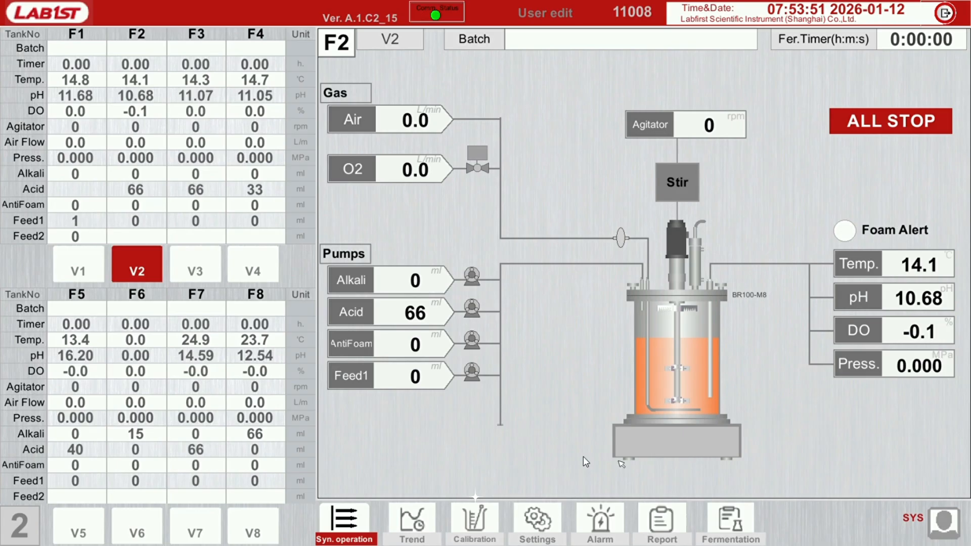
Open the synchronous DO calibration for the tanks
{"action": "left_click", "coordinate": [351, 526]}
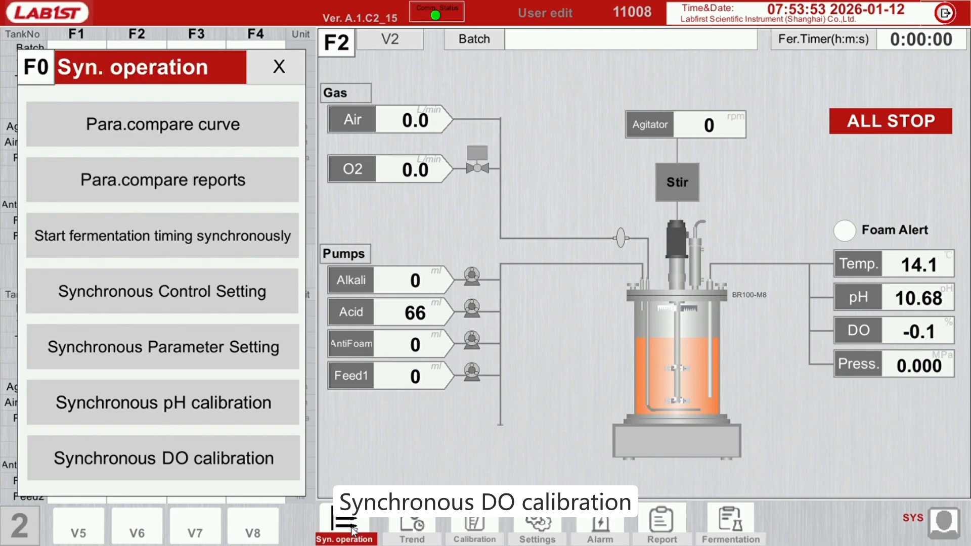
{"action": "left_click", "coordinate": [231, 461]}
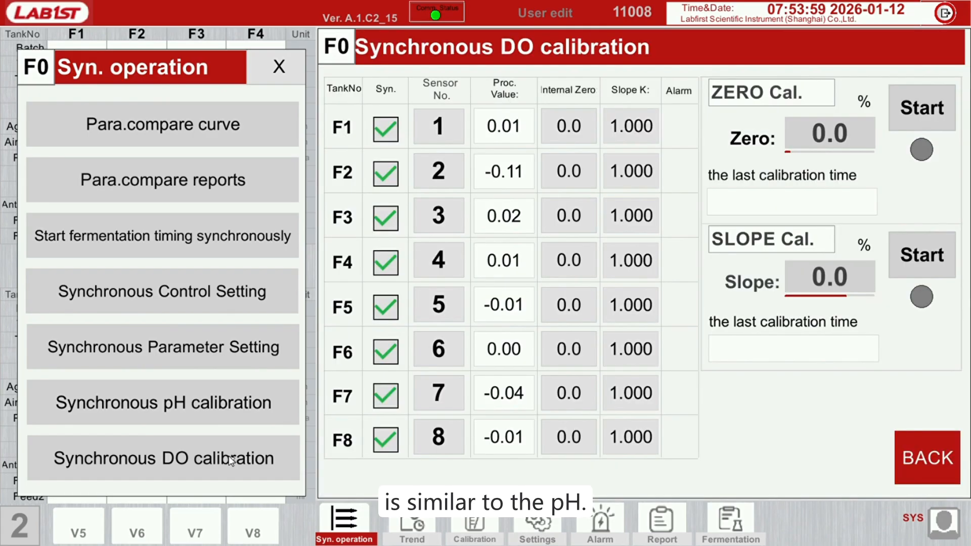